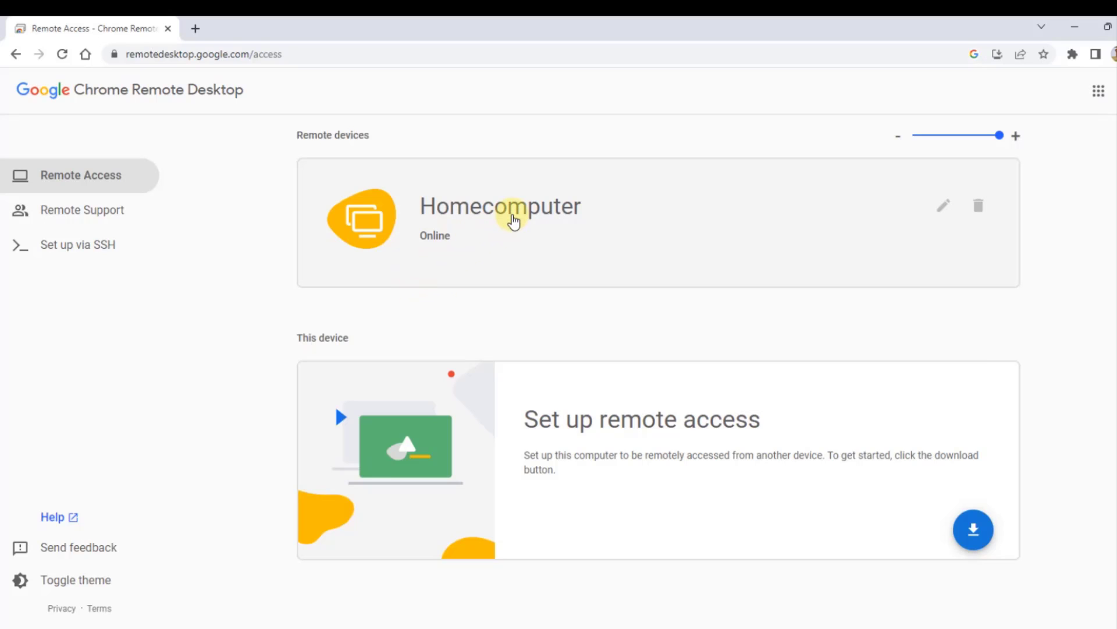
# Step: Connect to Homecomputer by entering its PIN, with Remember my PIN on this device ticked
pyautogui.click(513, 221)
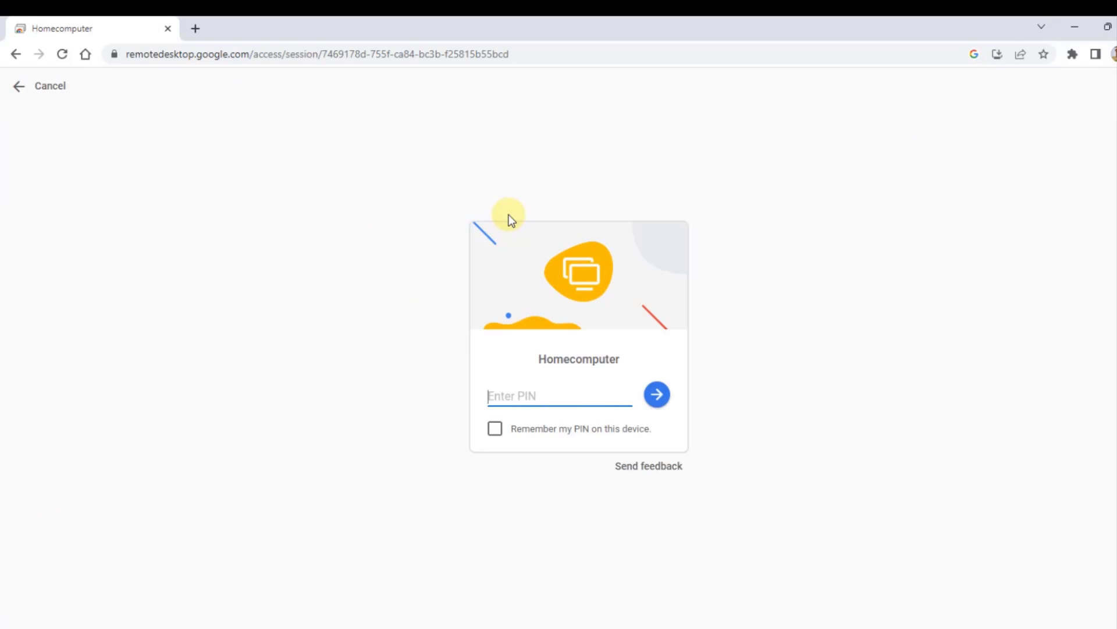
pyautogui.click(496, 430)
pyautogui.click(657, 395)
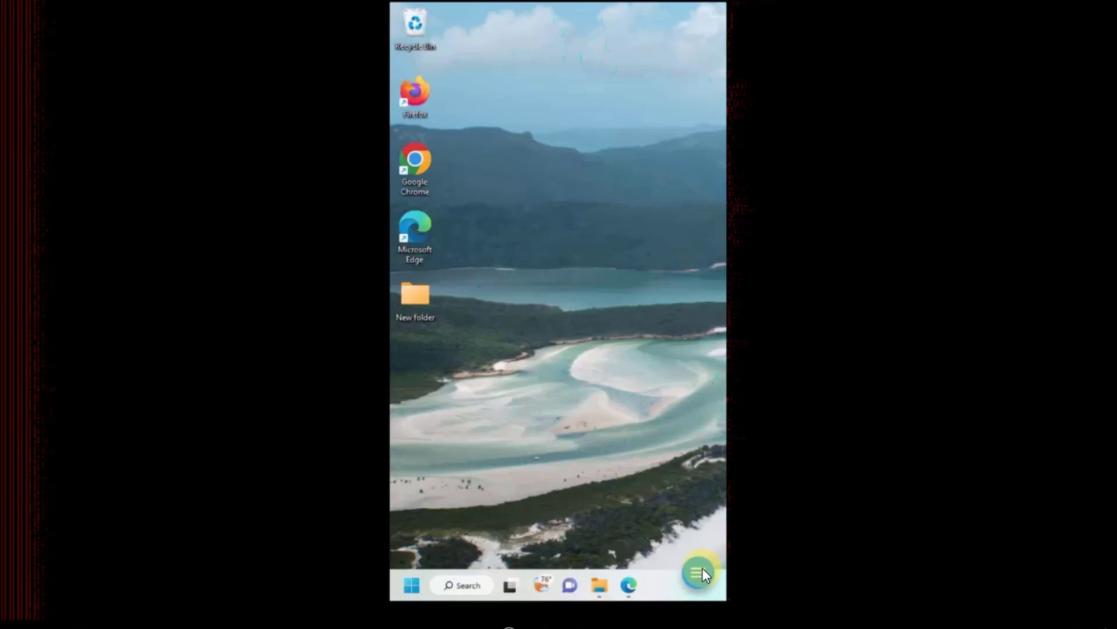
# Step: Bring up the remote session options action sheet, then cancel it
pyautogui.click(701, 571)
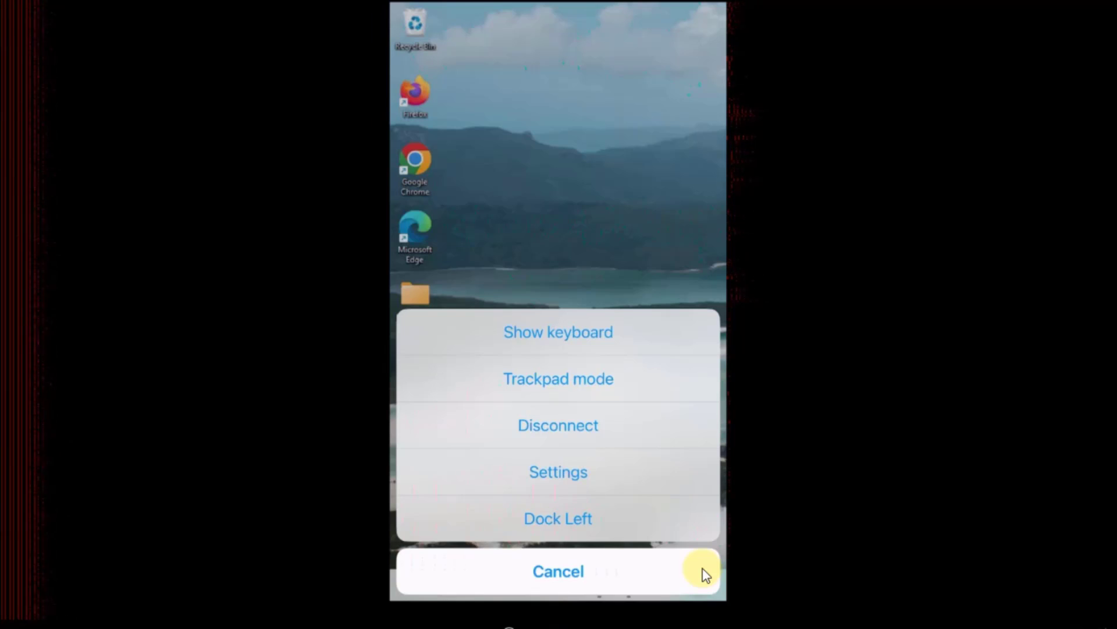
pyautogui.click(706, 573)
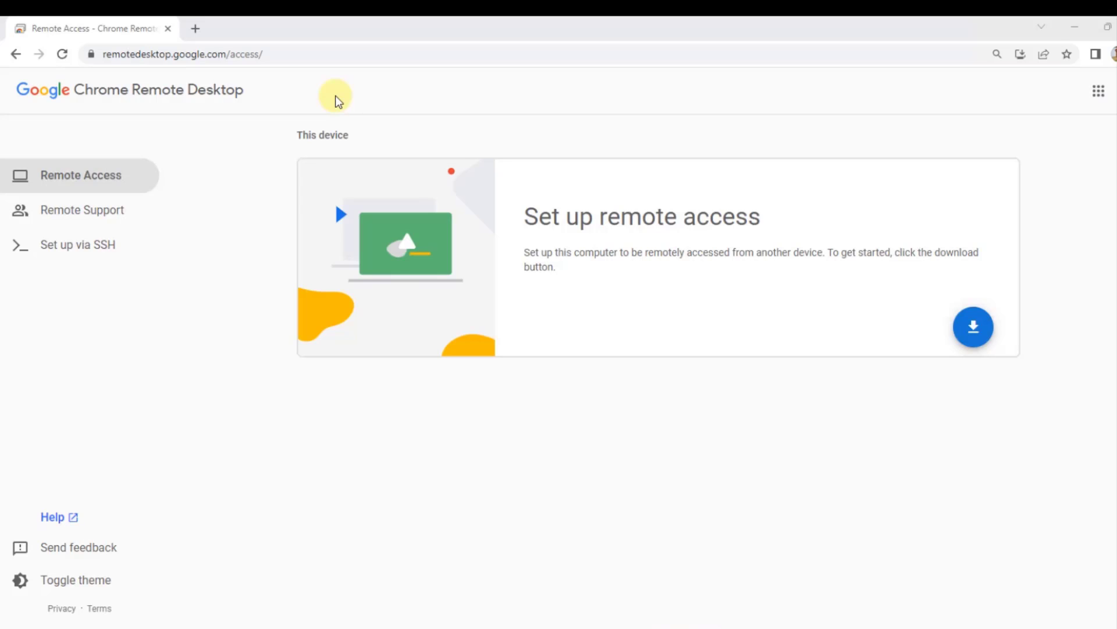
# Step: Download the Remote Access installer and add the Chrome Remote Desktop extension to Chrome
pyautogui.click(278, 54)
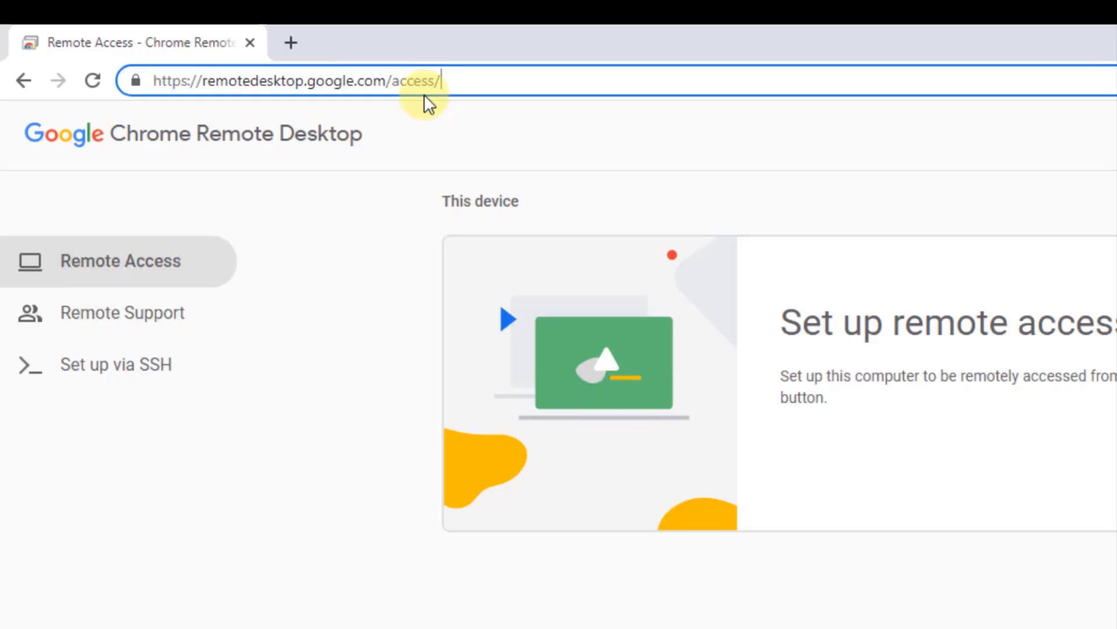
pyautogui.click(128, 259)
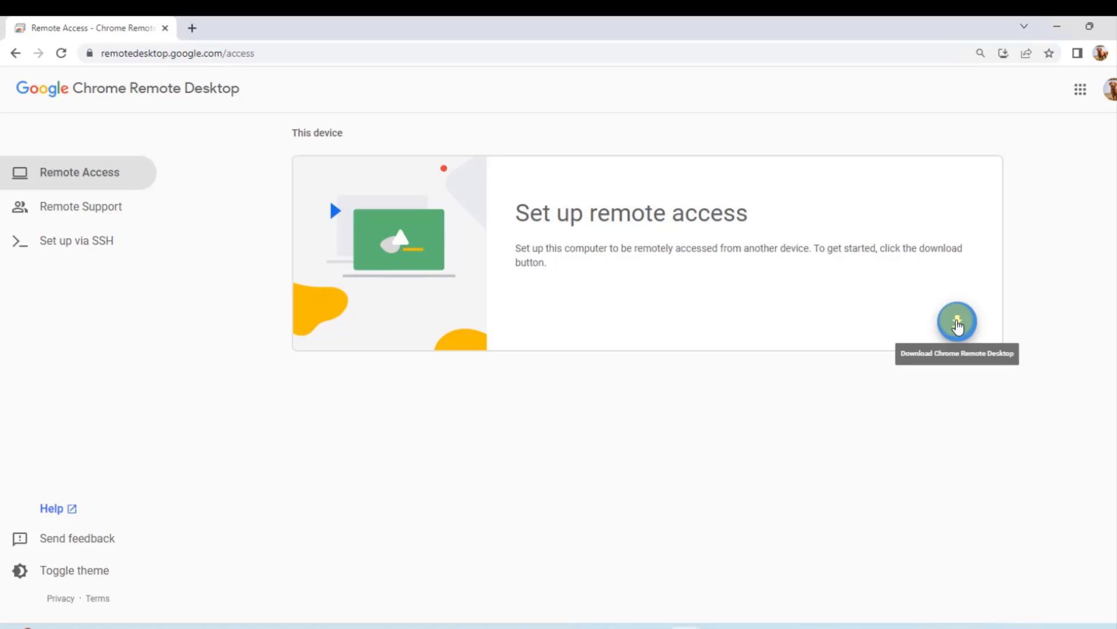
pyautogui.click(957, 322)
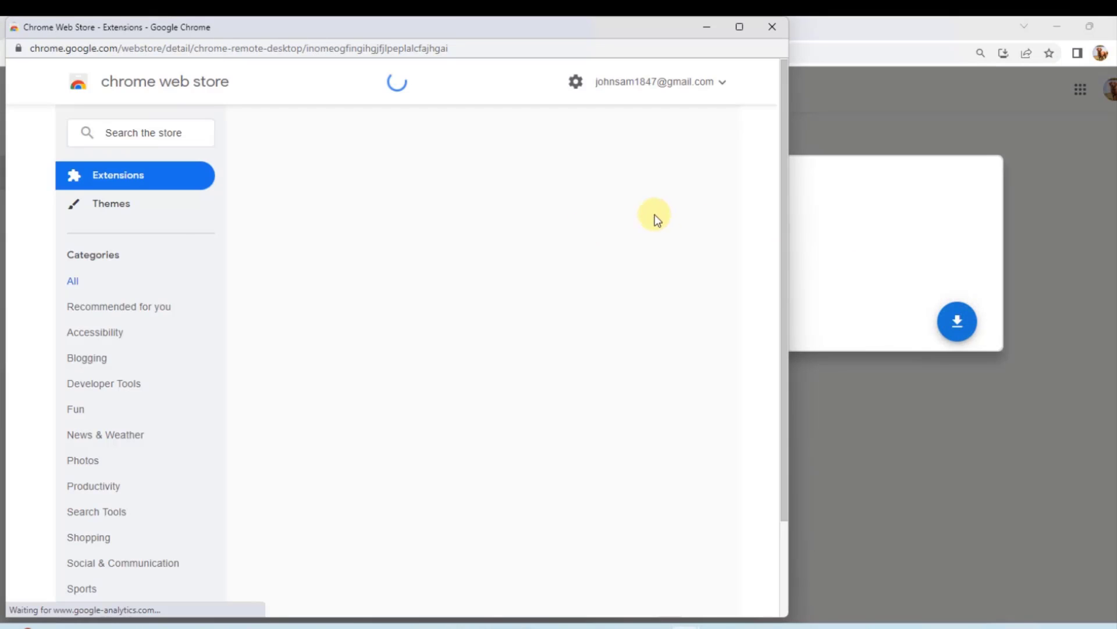
pyautogui.click(685, 187)
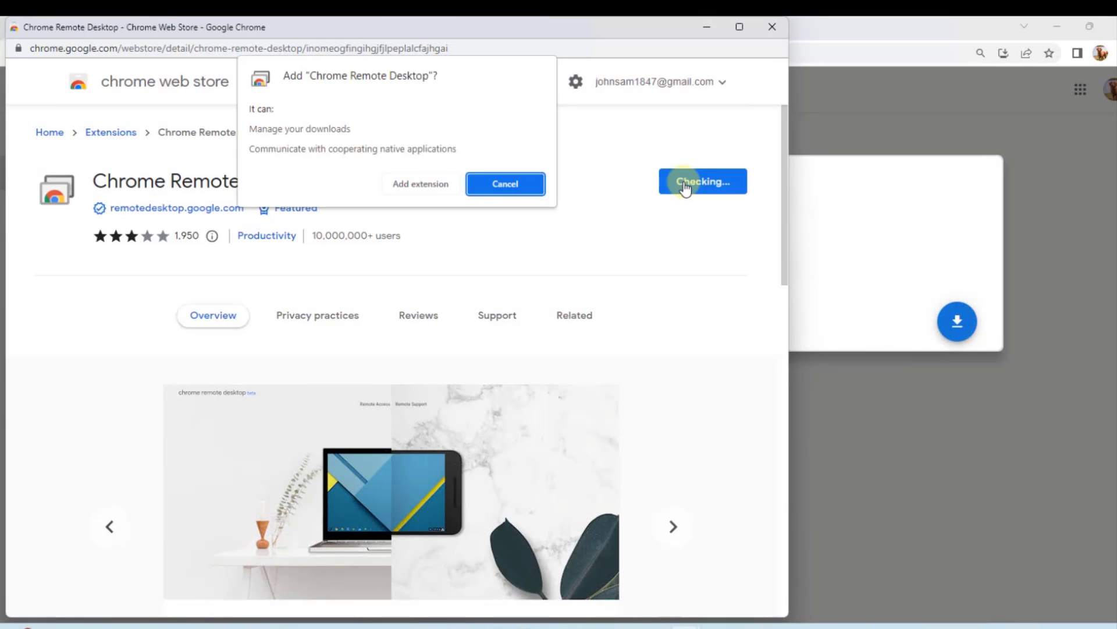
pyautogui.click(433, 182)
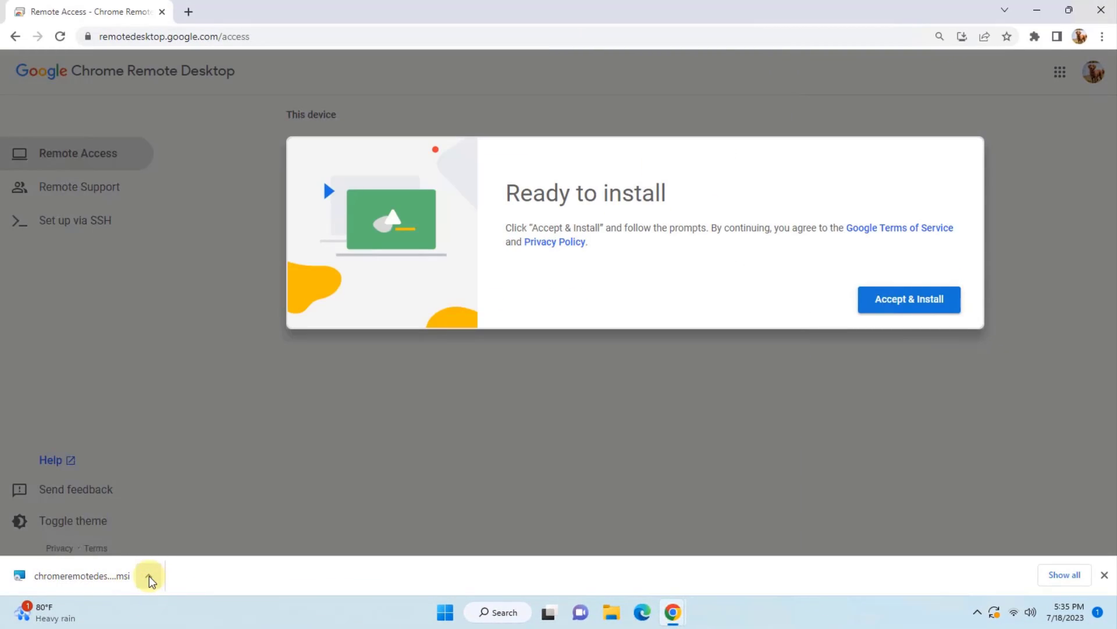
# Step: Run the downloaded Chrome Remote Desktop .msi, approve the UAC prompt, and reload the page
pyautogui.click(149, 575)
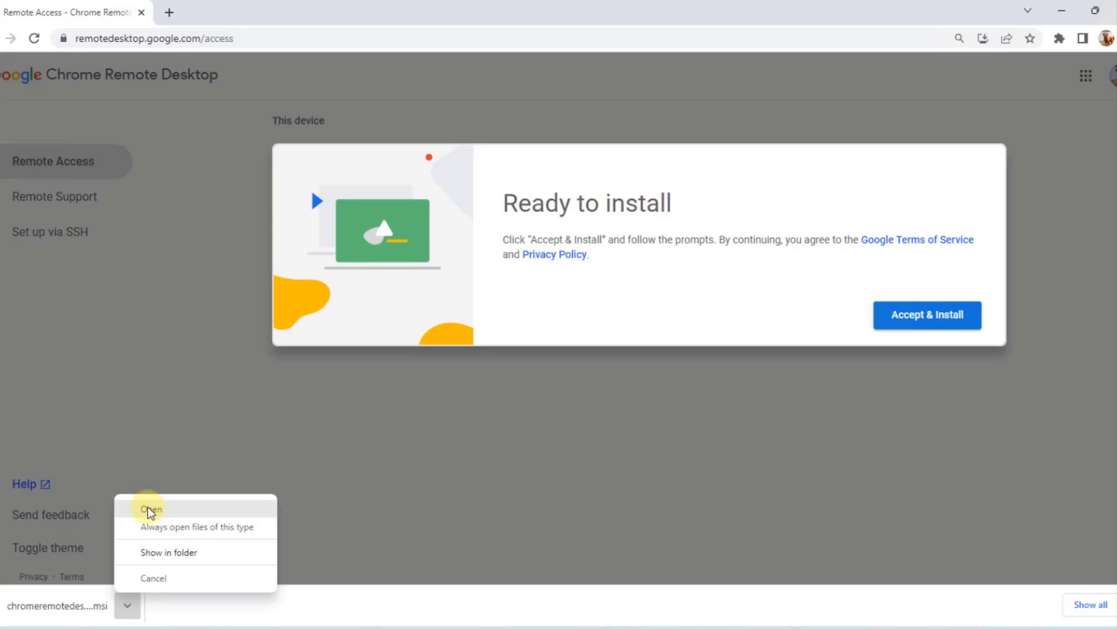
pyautogui.click(149, 510)
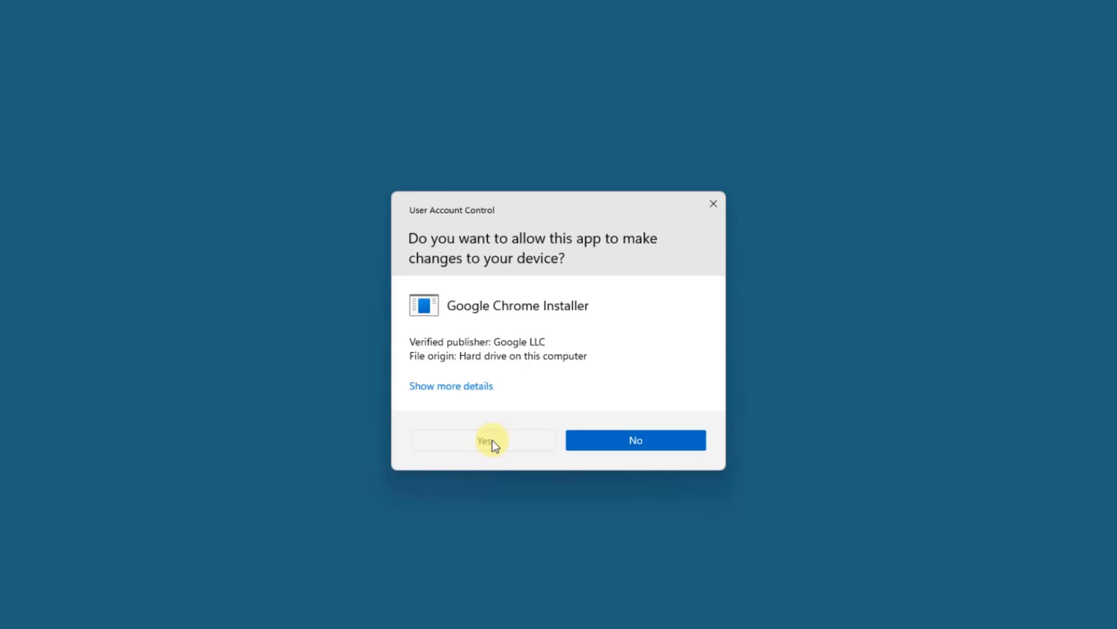
pyautogui.click(491, 441)
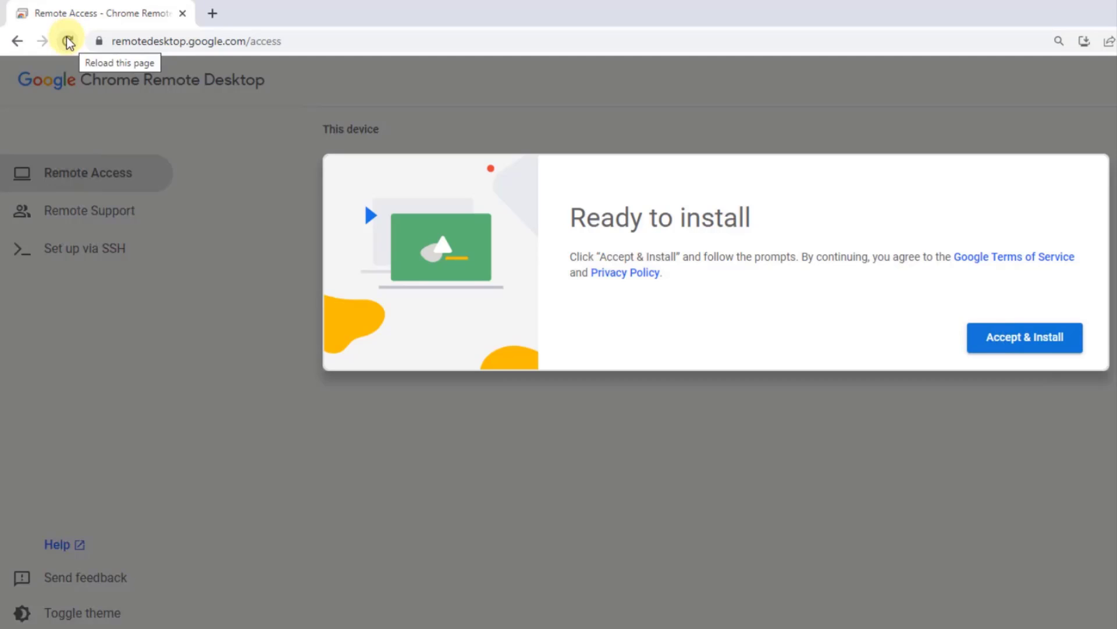
pyautogui.click(68, 41)
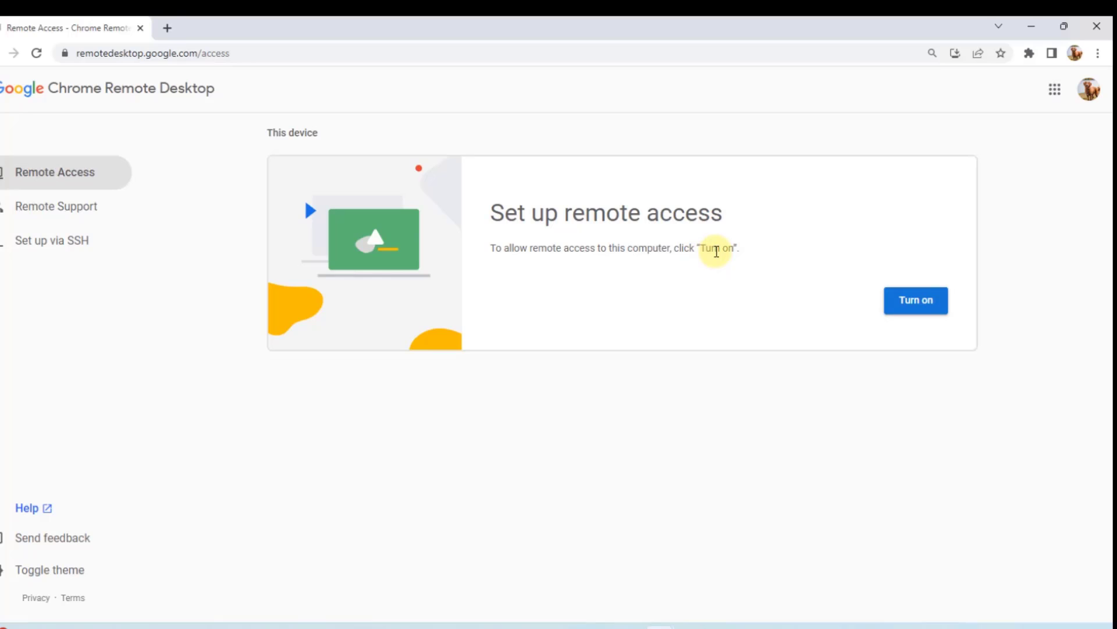
# Step: Turn on remote access and rename the computer from win11 to Homecomputer
pyautogui.click(916, 301)
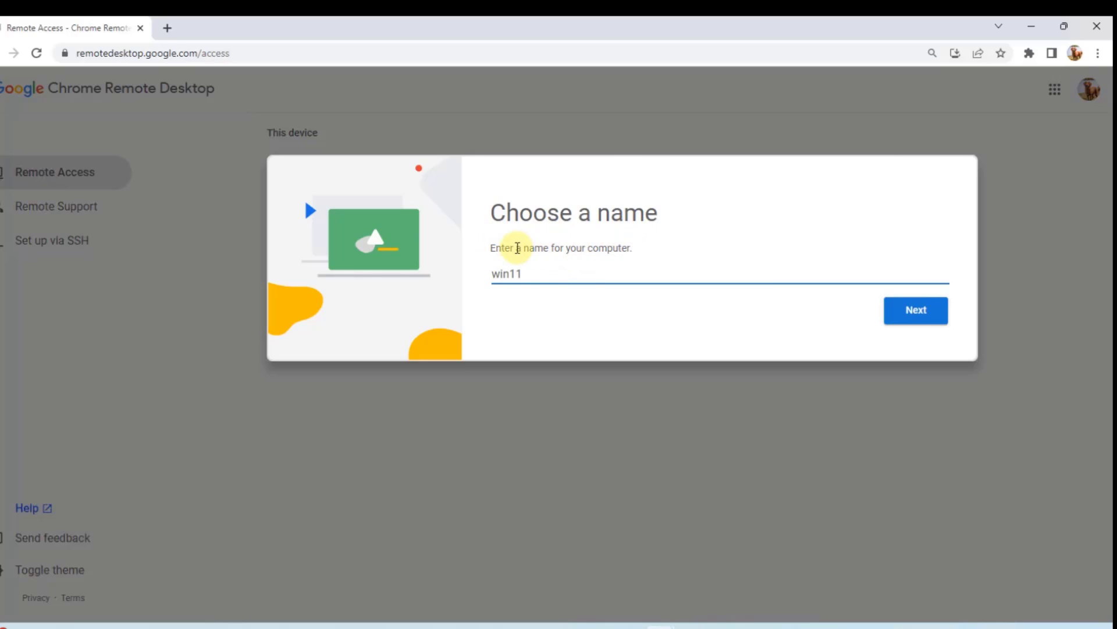
pyautogui.doubleClick(556, 281)
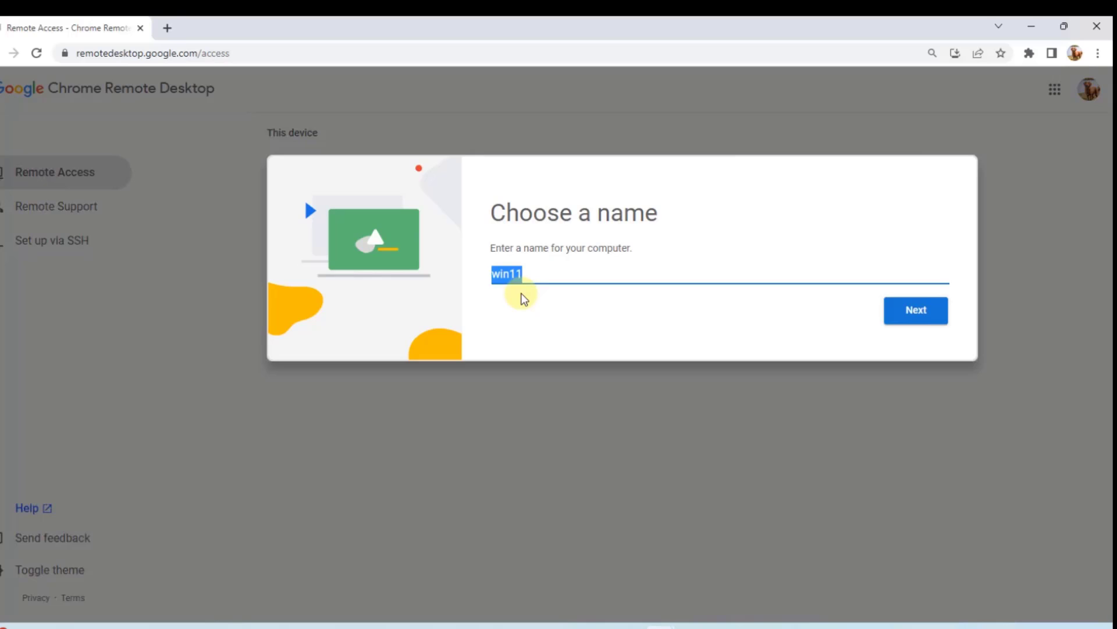
pyautogui.write('Homecomputer')
pyautogui.click(921, 310)
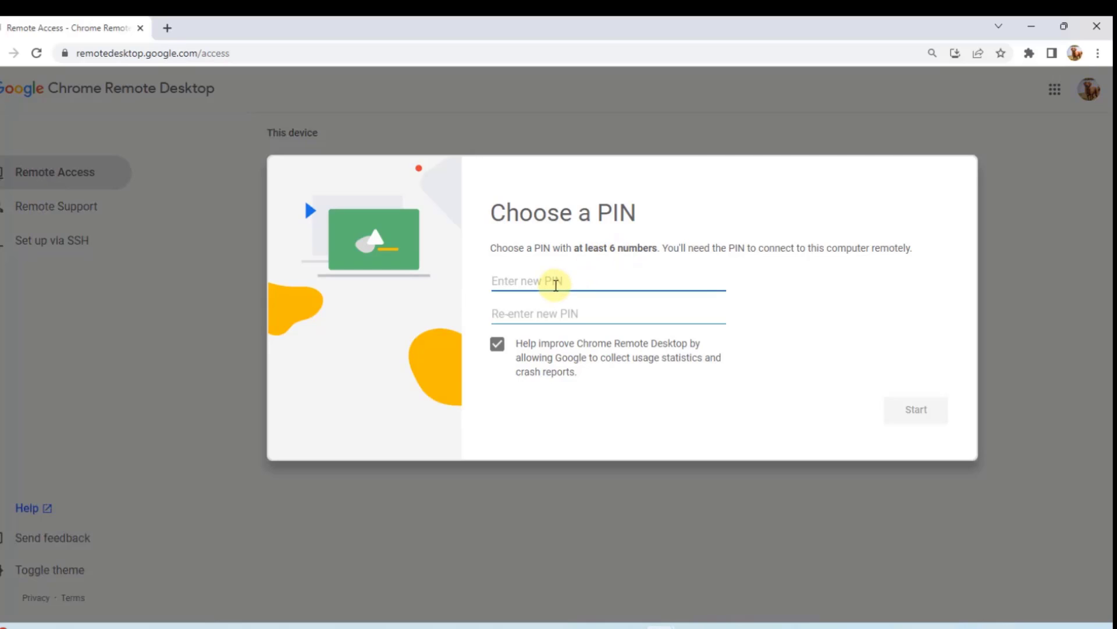
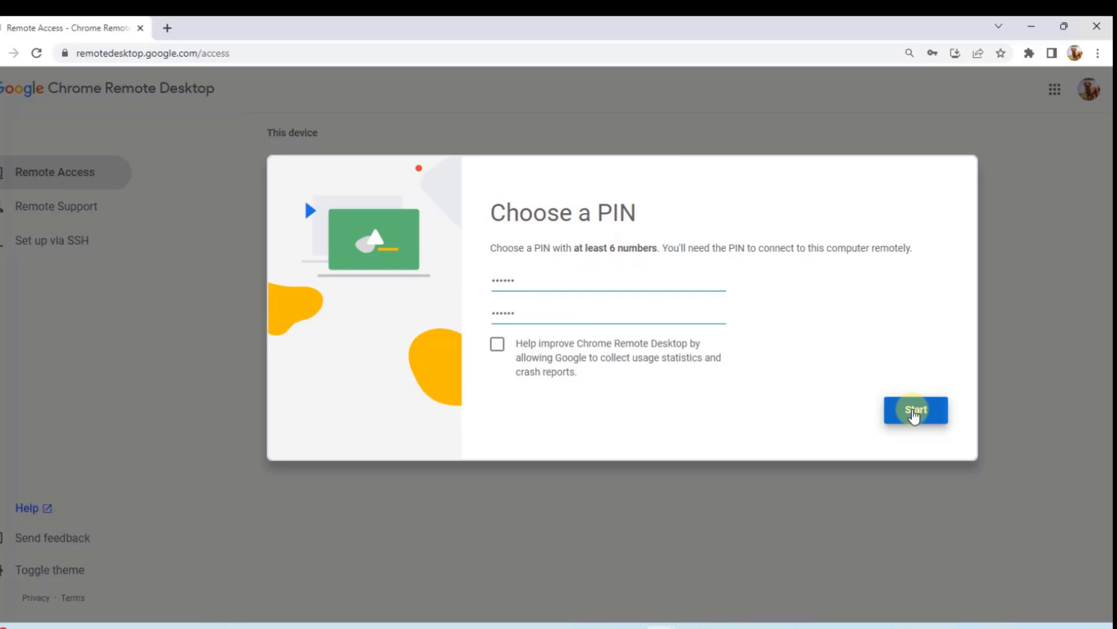
# Step: Set the remote access PIN and start the host, approving its UAC request
pyautogui.click(913, 413)
pyautogui.click(512, 444)
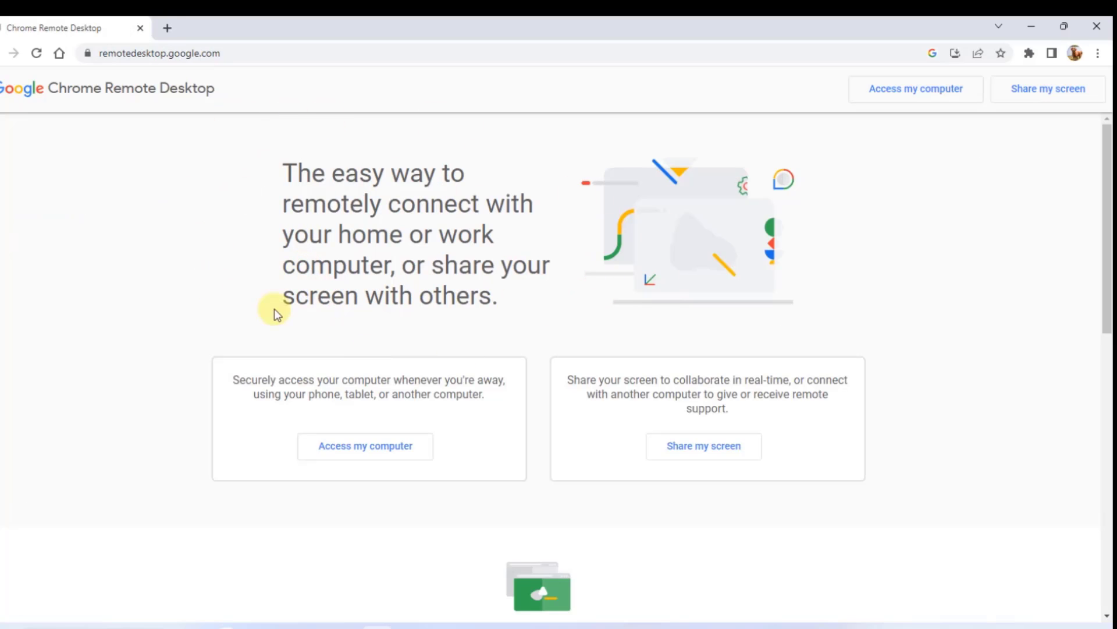
# Step: Go to remotedesktop.google.com using the address bar
pyautogui.click(117, 53)
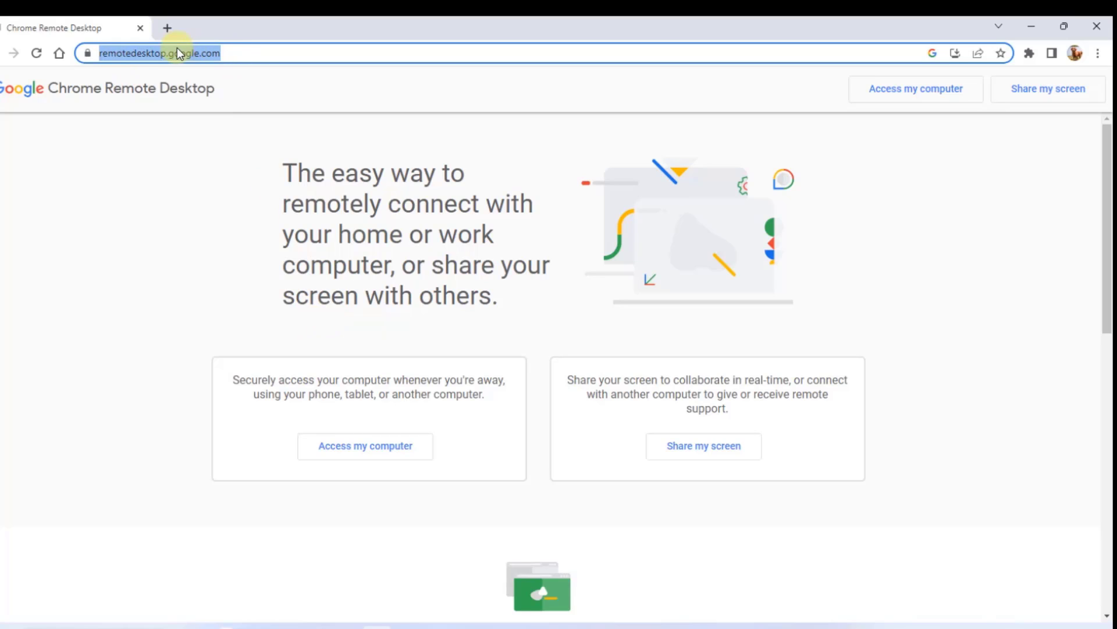
pyautogui.click(230, 53)
pyautogui.click(594, 324)
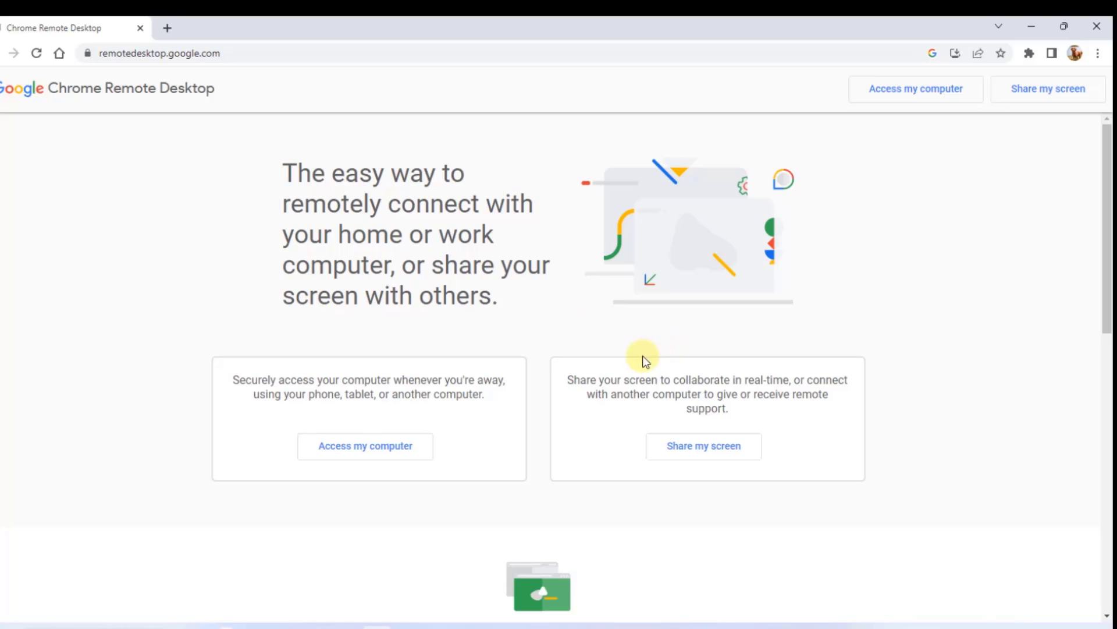
# Step: Choose Homecomputer from the remote devices list and connect with its PIN
pyautogui.click(368, 451)
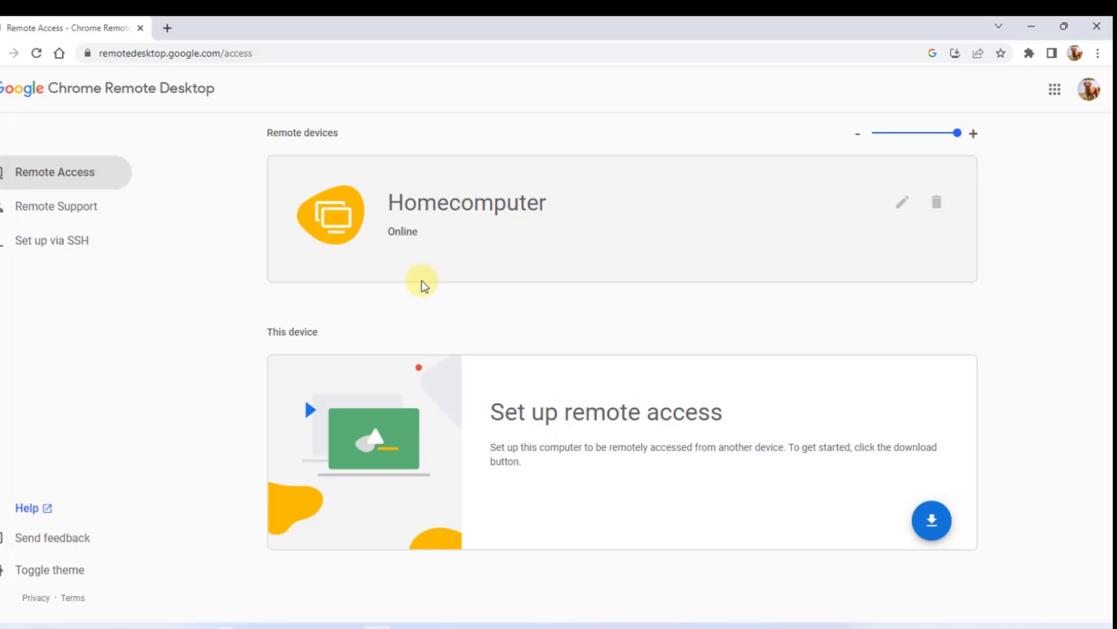
pyautogui.click(480, 217)
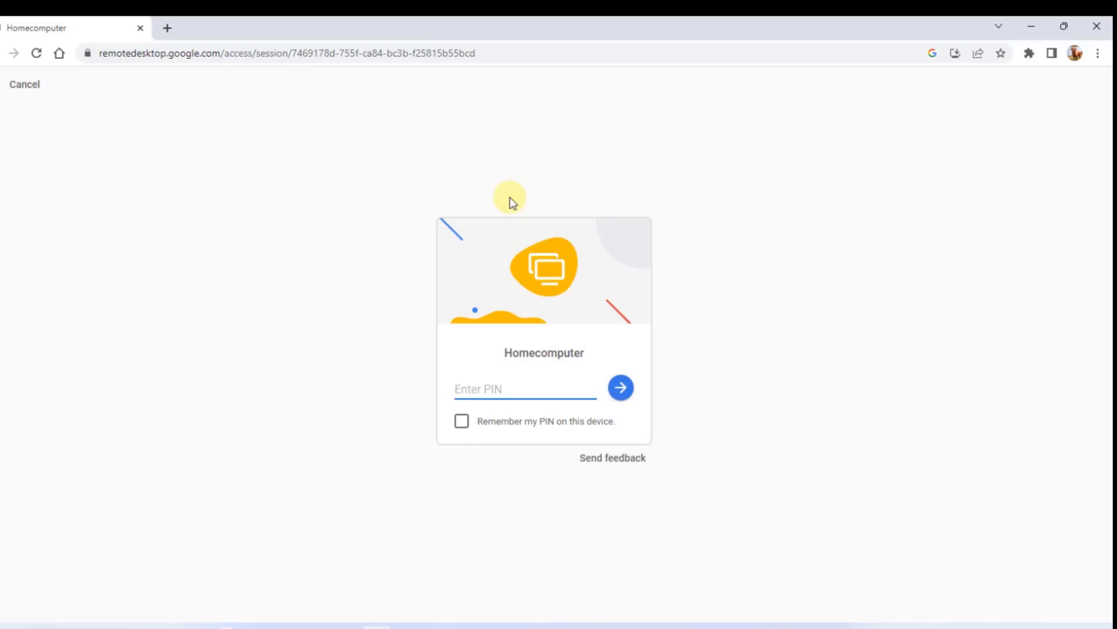
pyautogui.write('••••••')
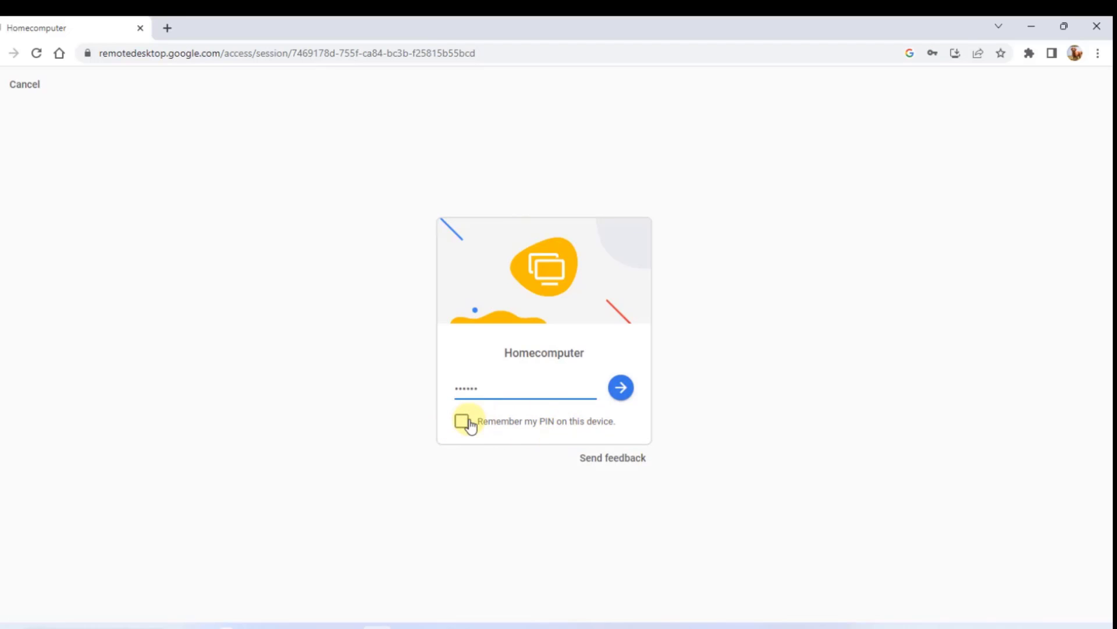
pyautogui.click(621, 390)
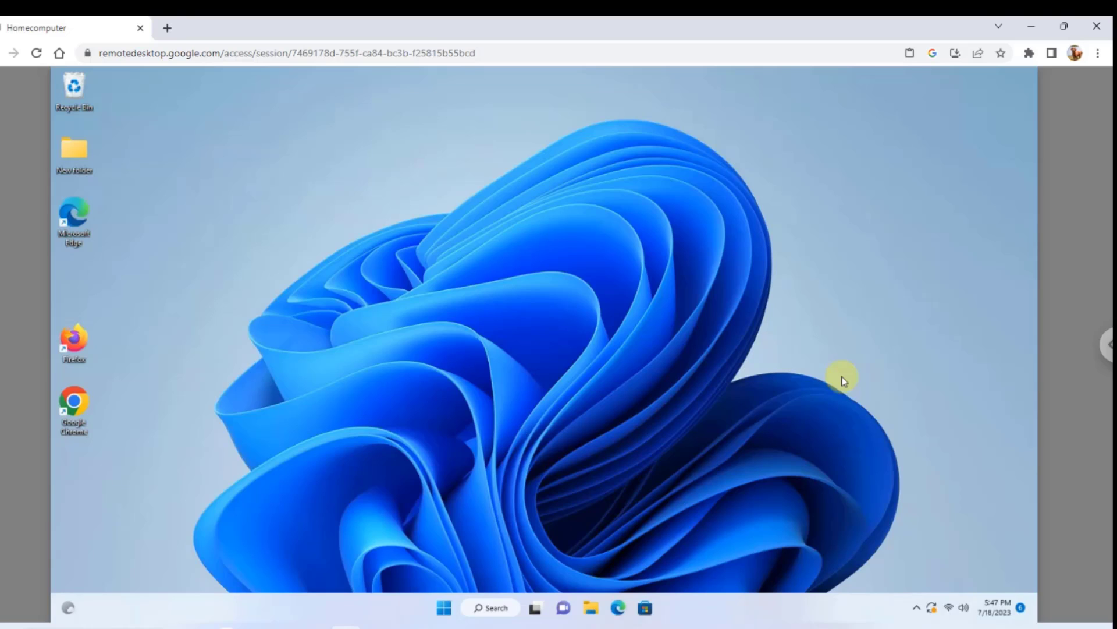
# Step: Move the New folder icon up-left, open it, close the Start menu, then show session options
pyautogui.moveTo(72, 149); pyautogui.dragTo(636, 278)
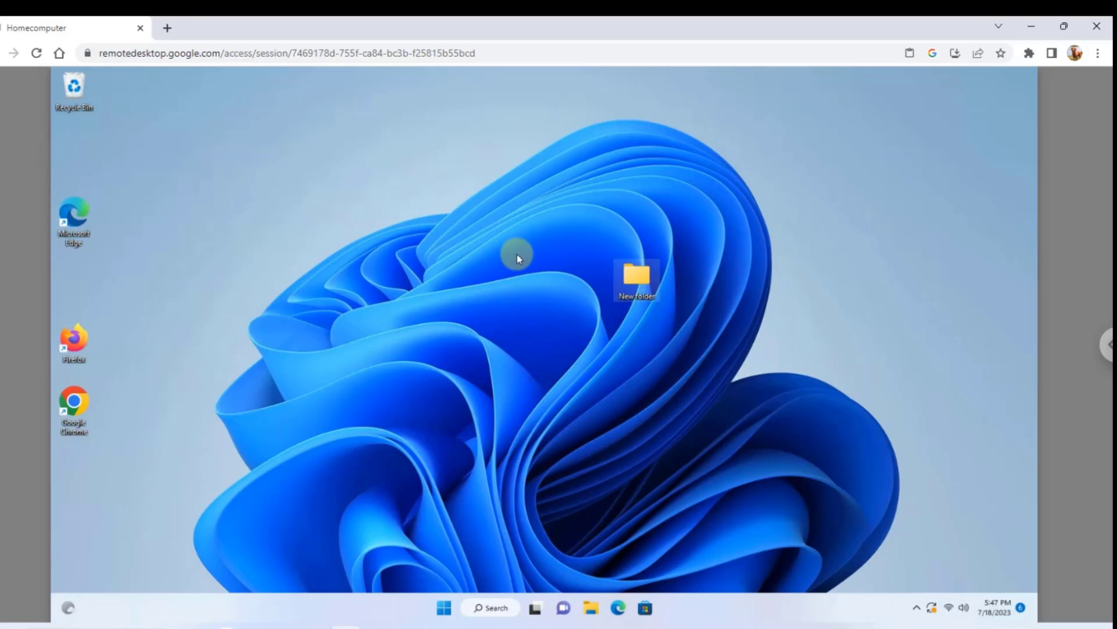
pyautogui.moveTo(517, 254); pyautogui.dragTo(338, 200)
pyautogui.doubleClick(317, 214)
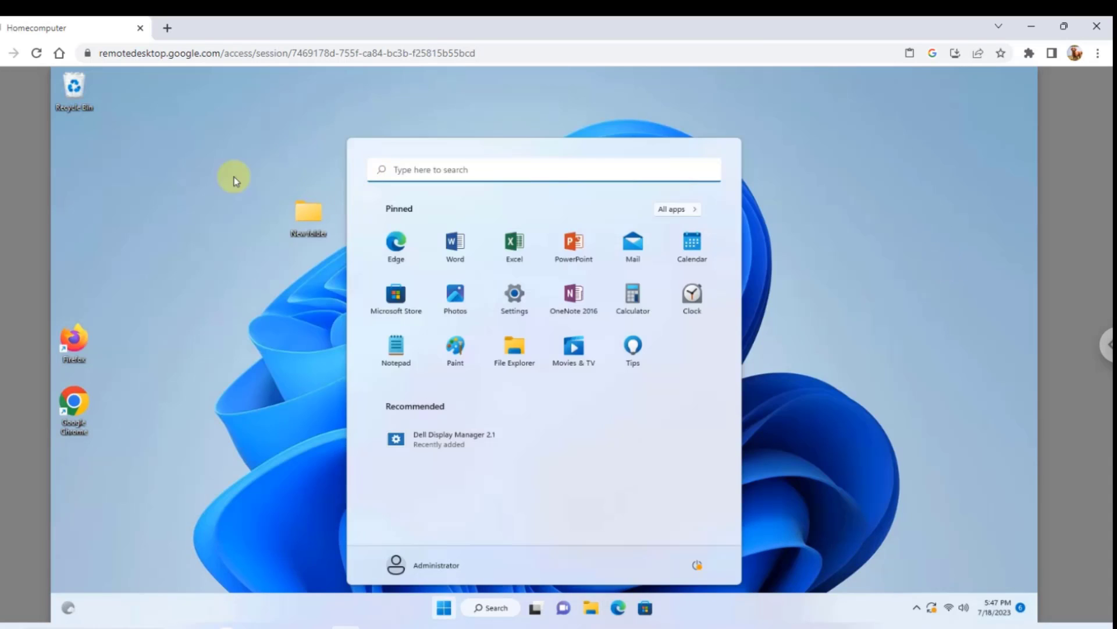
pyautogui.click(235, 180)
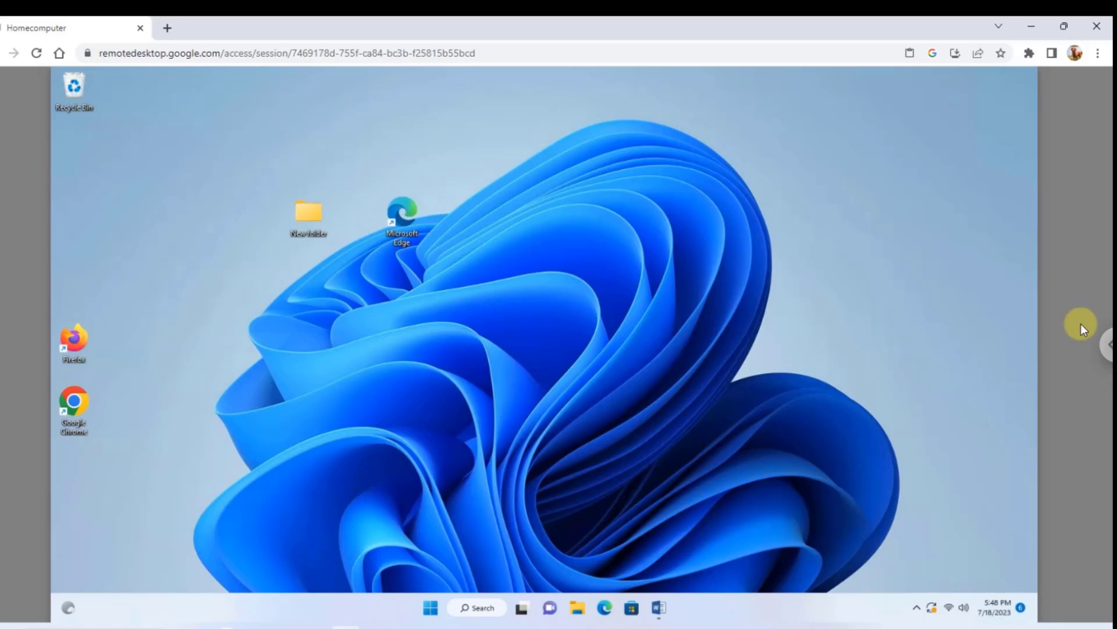
pyautogui.click(1108, 348)
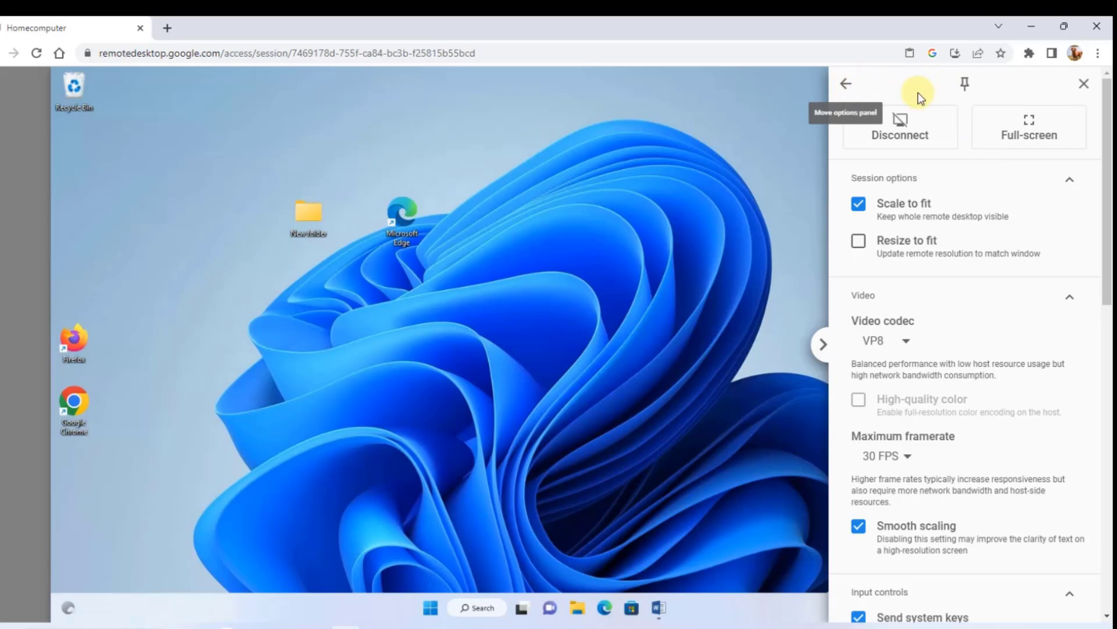
pyautogui.click(847, 84)
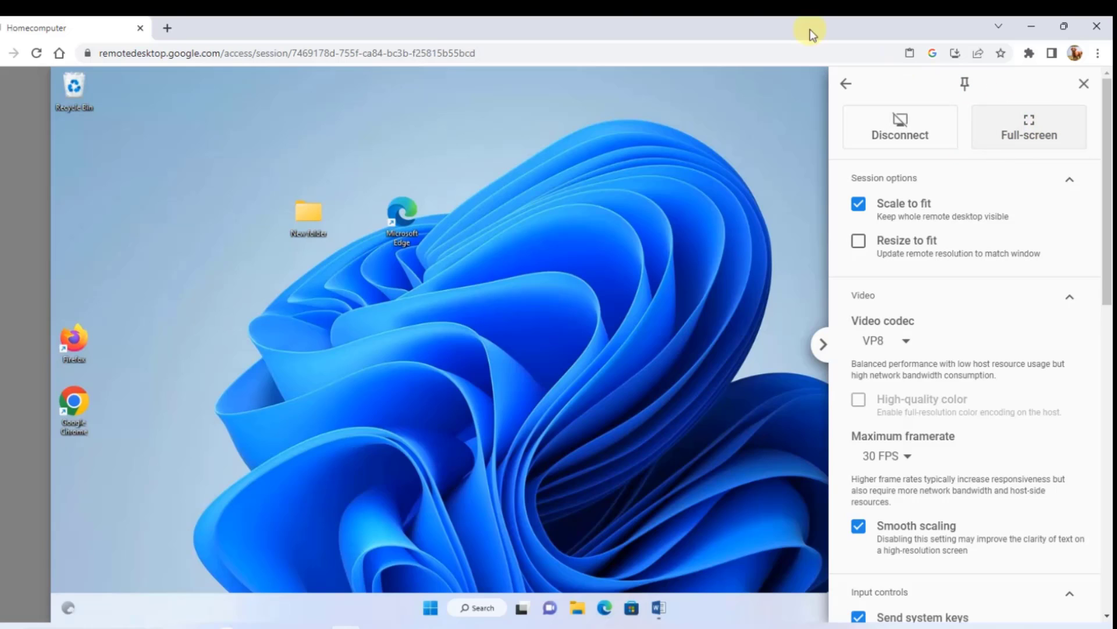
pyautogui.click(1039, 131)
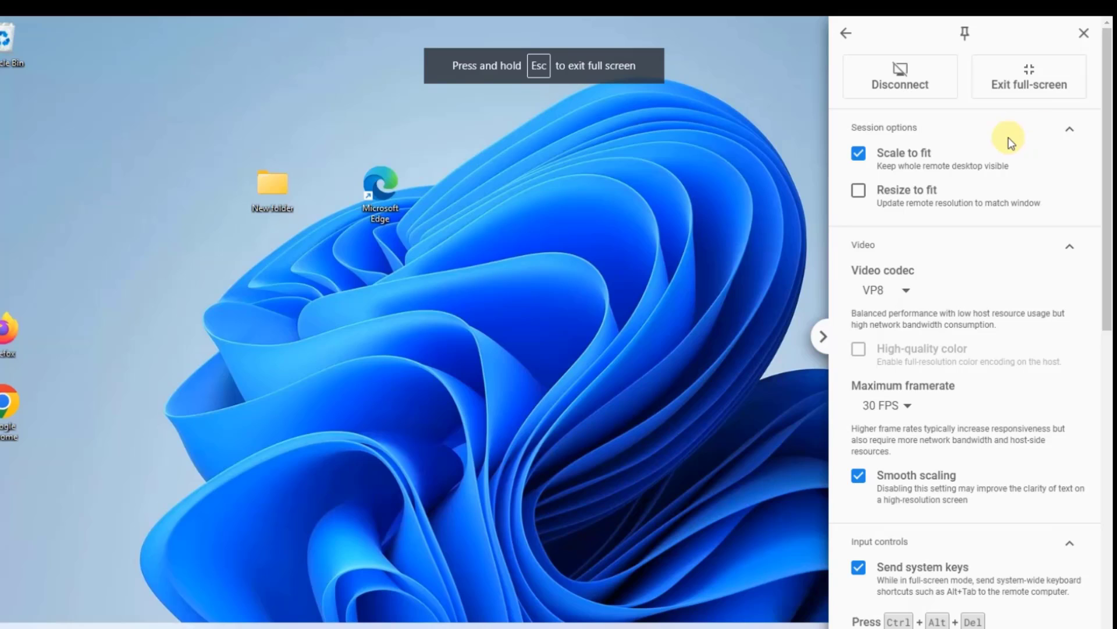
pyautogui.click(1037, 87)
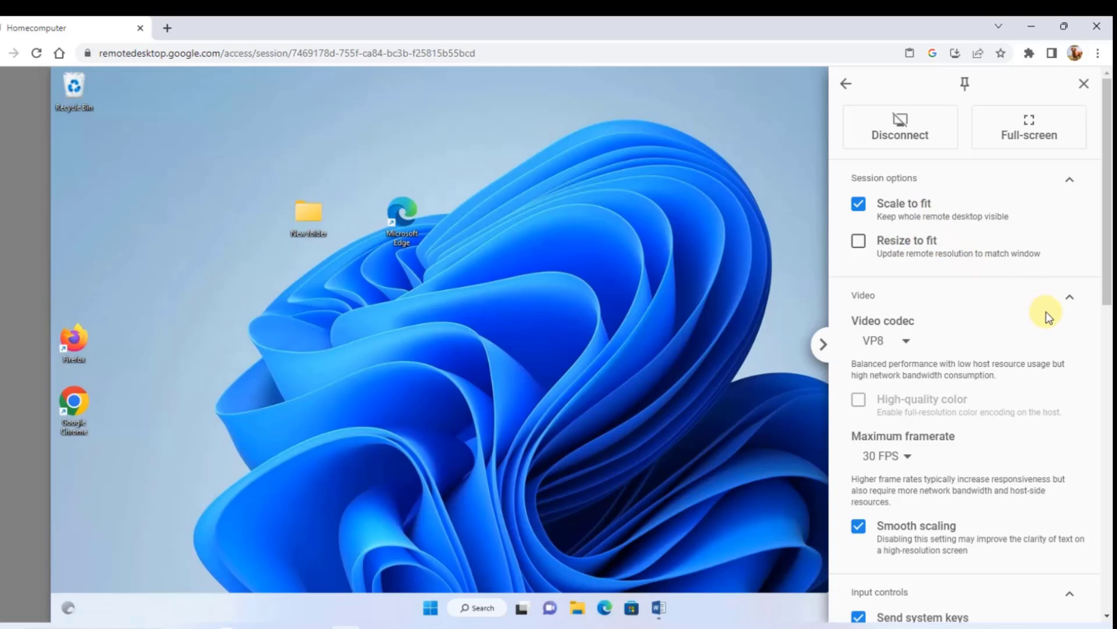
pyautogui.scroll(-1, 1054, 309)
pyautogui.click(906, 273)
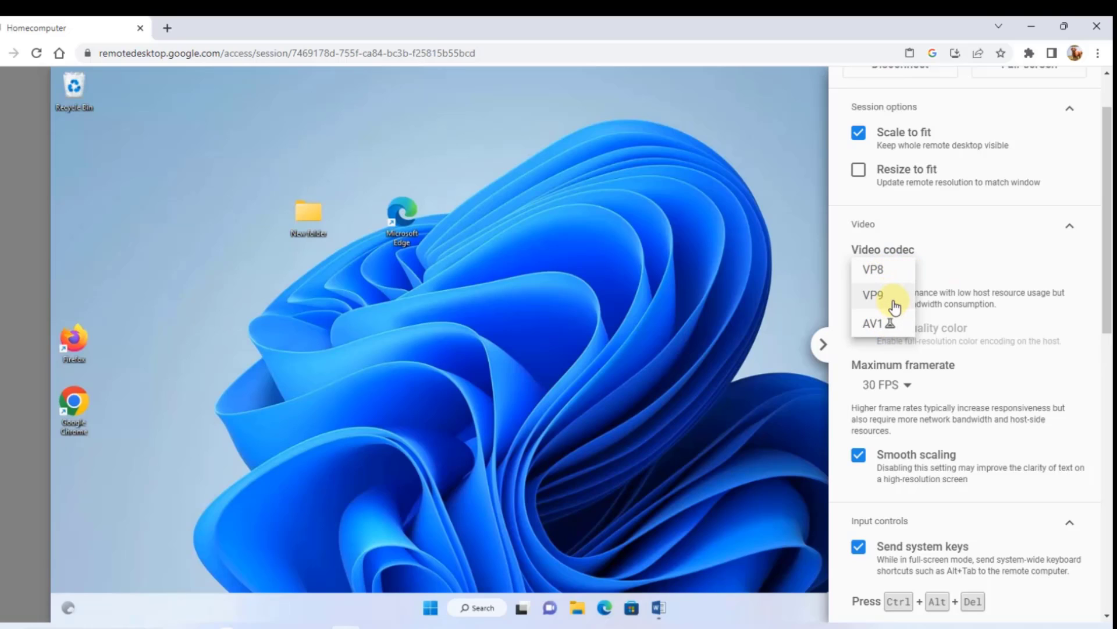
pyautogui.click(946, 237)
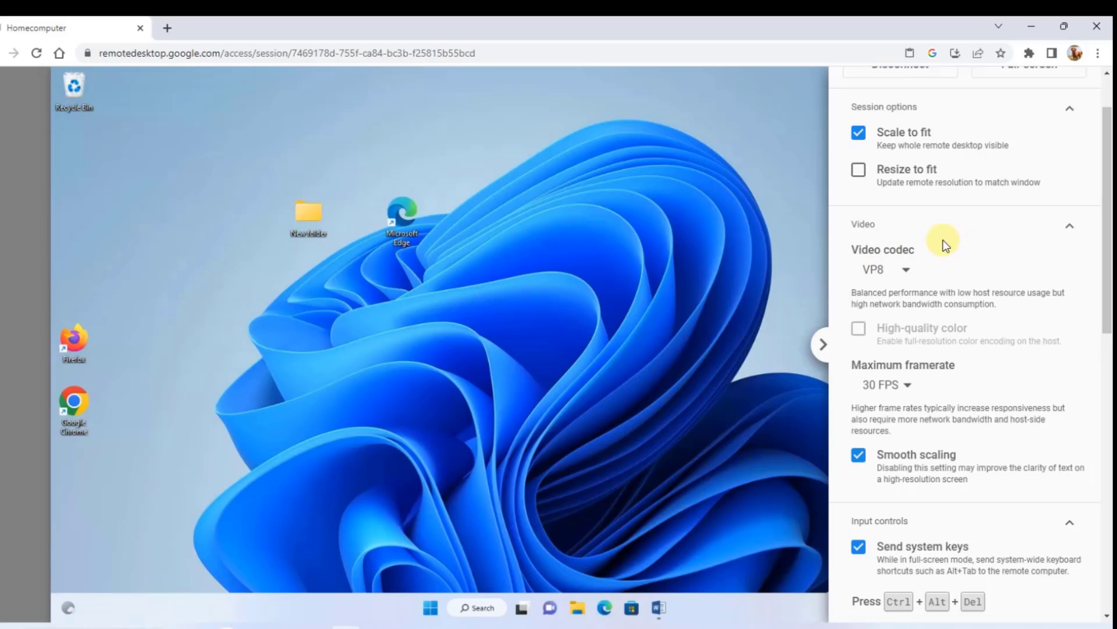
pyautogui.scroll(-3, 1083, 305)
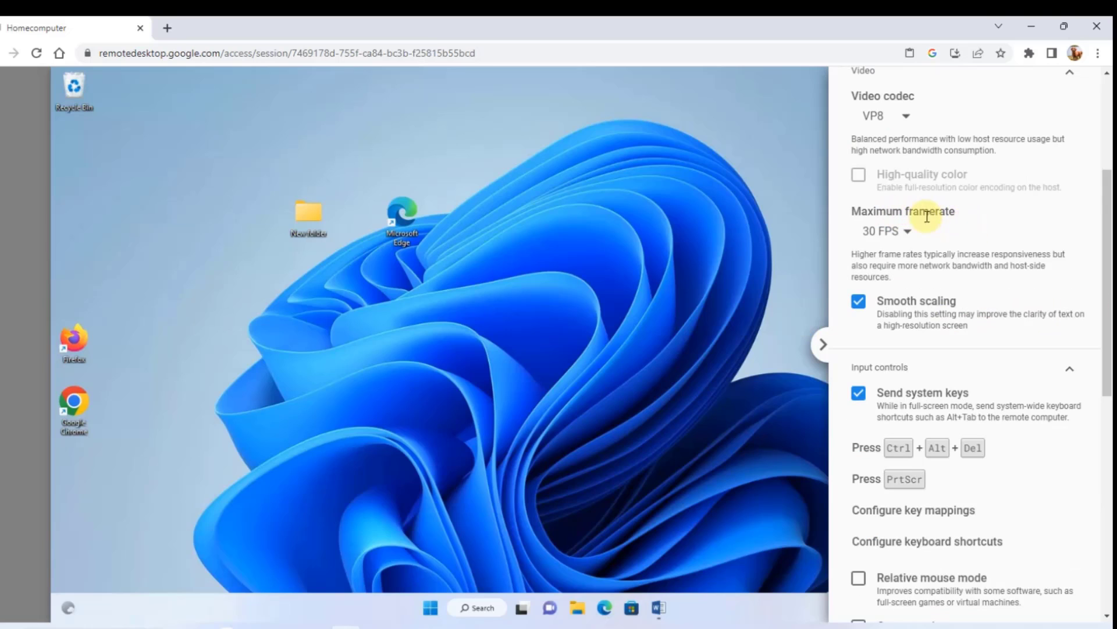
pyautogui.click(909, 235)
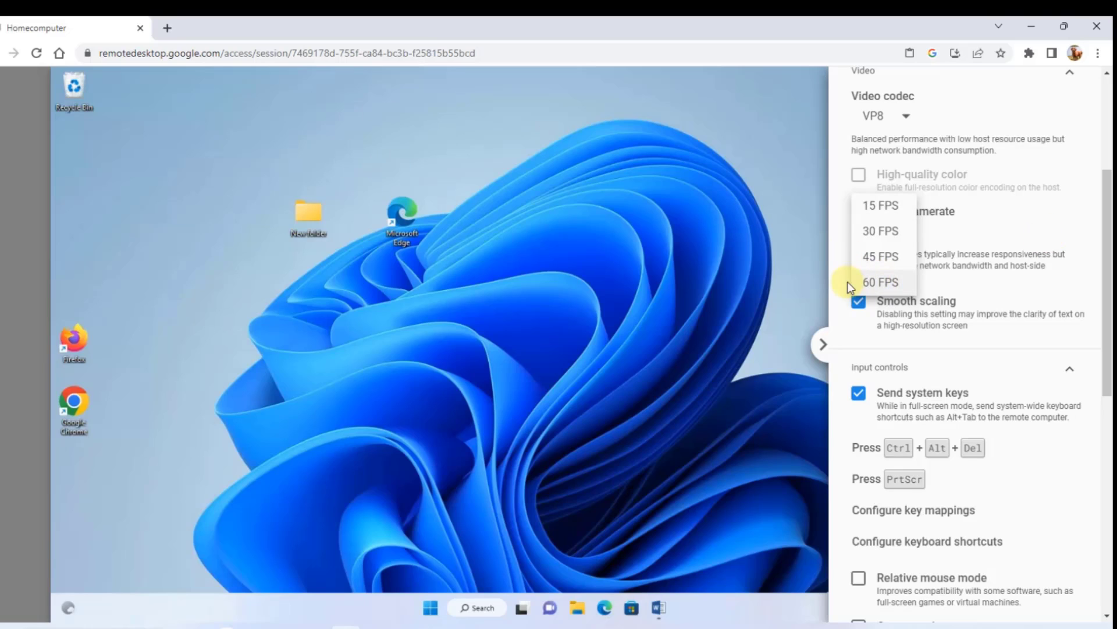
pyautogui.scroll(-2, 847, 282)
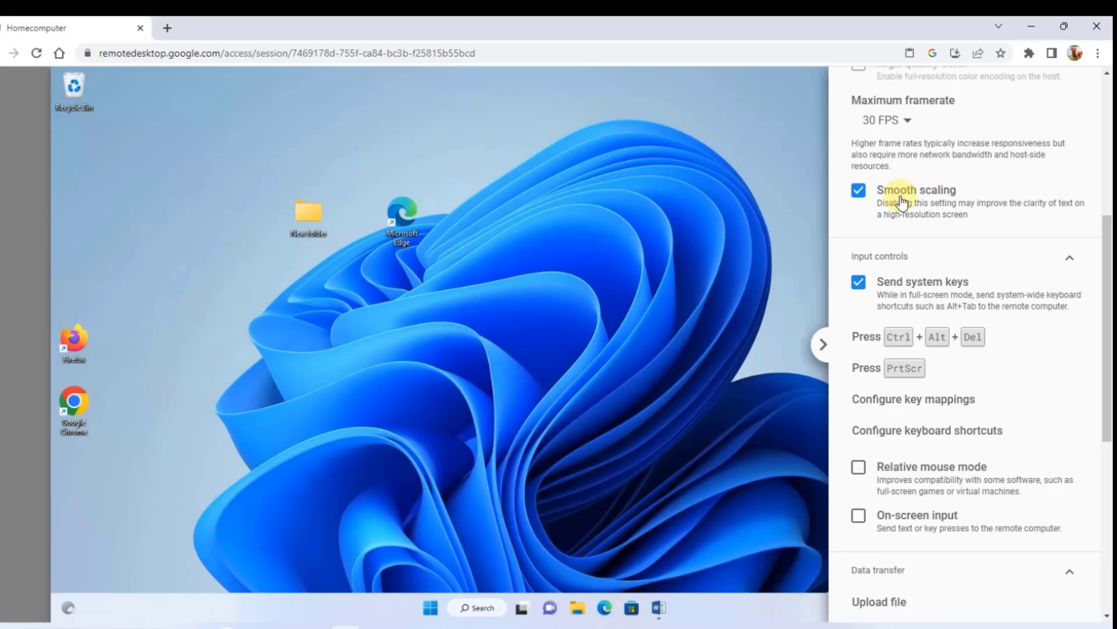
pyautogui.scroll(-2, 902, 202)
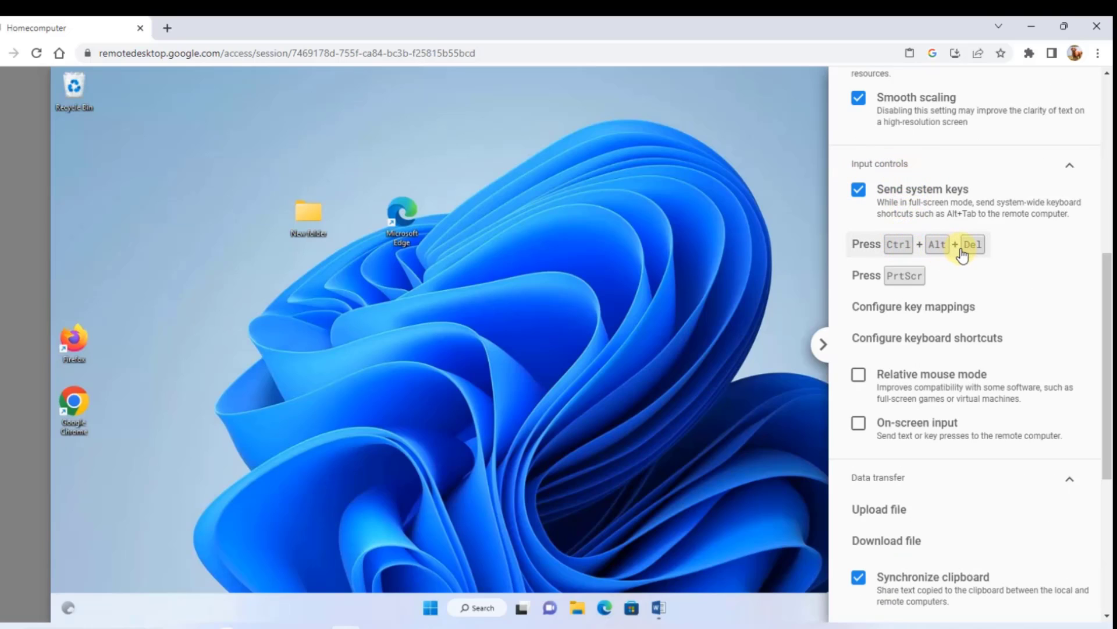
pyautogui.click(927, 246)
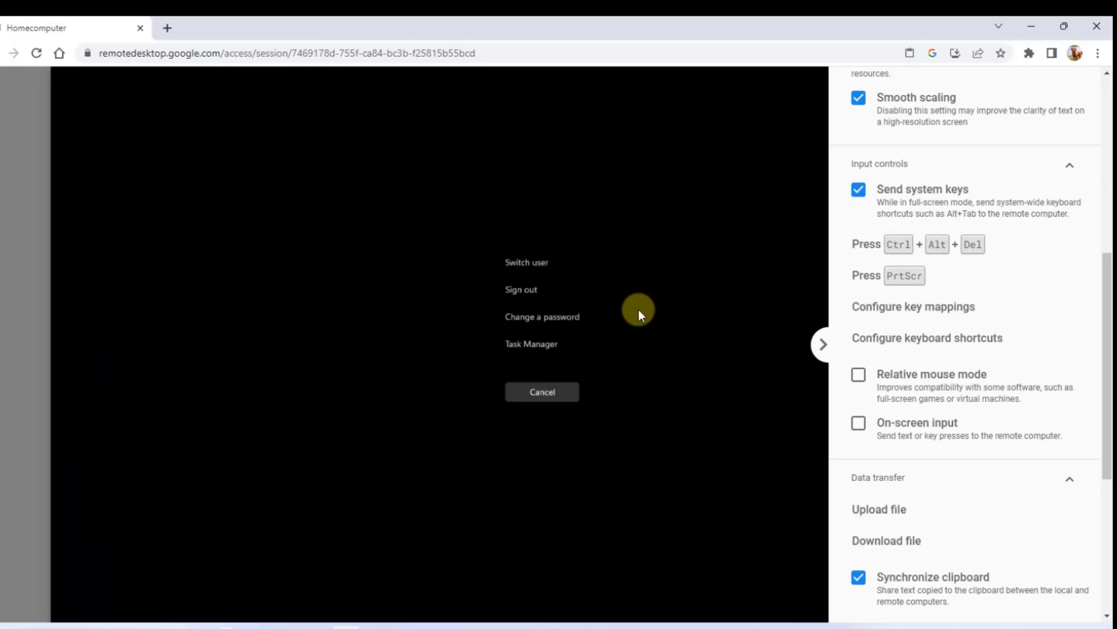
pyautogui.click(542, 391)
pyautogui.scroll(2, 922, 386)
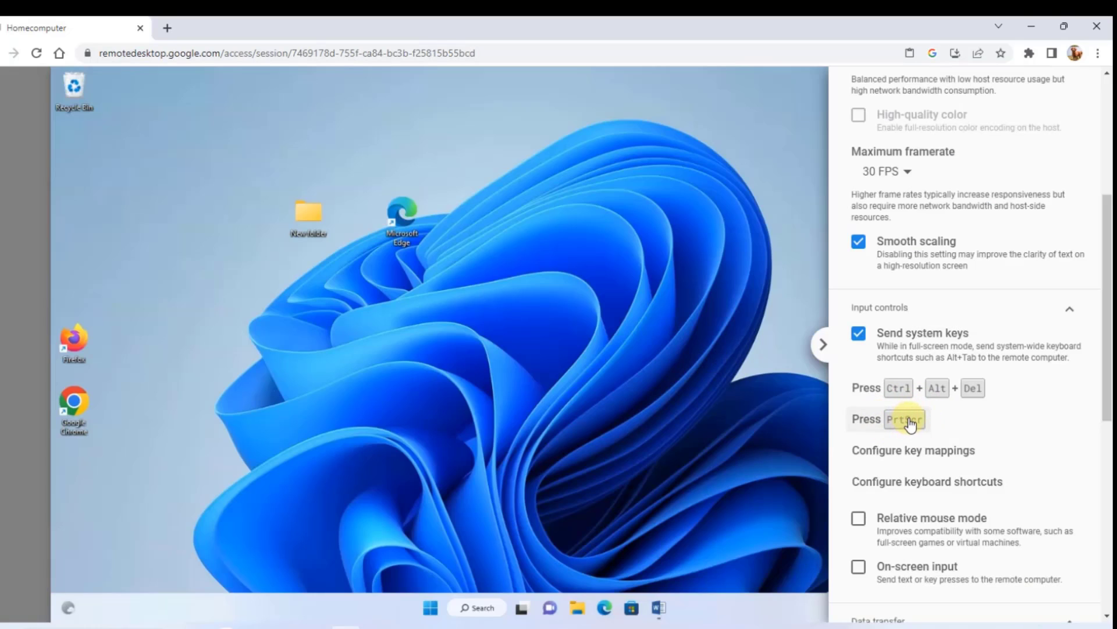
pyautogui.scroll(-2, 965, 427)
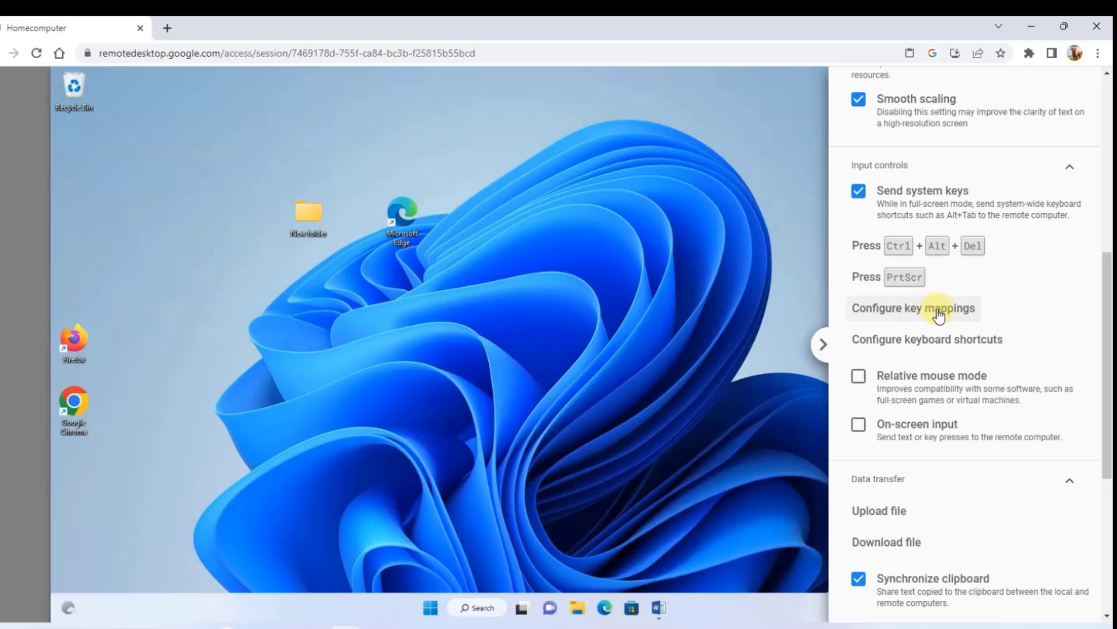
pyautogui.scroll(-3, 938, 314)
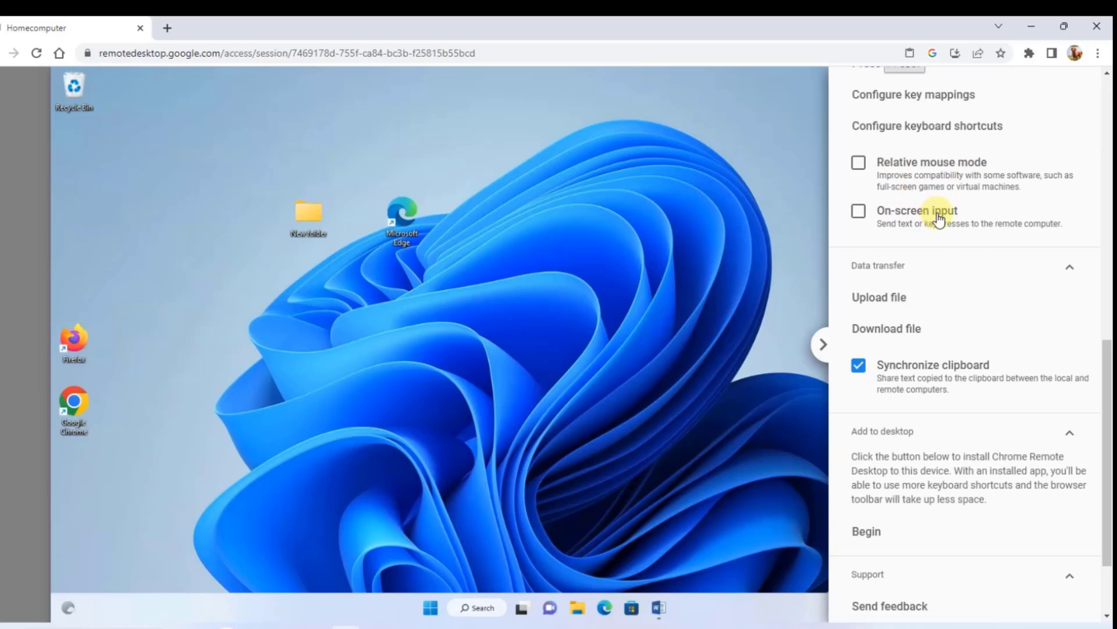
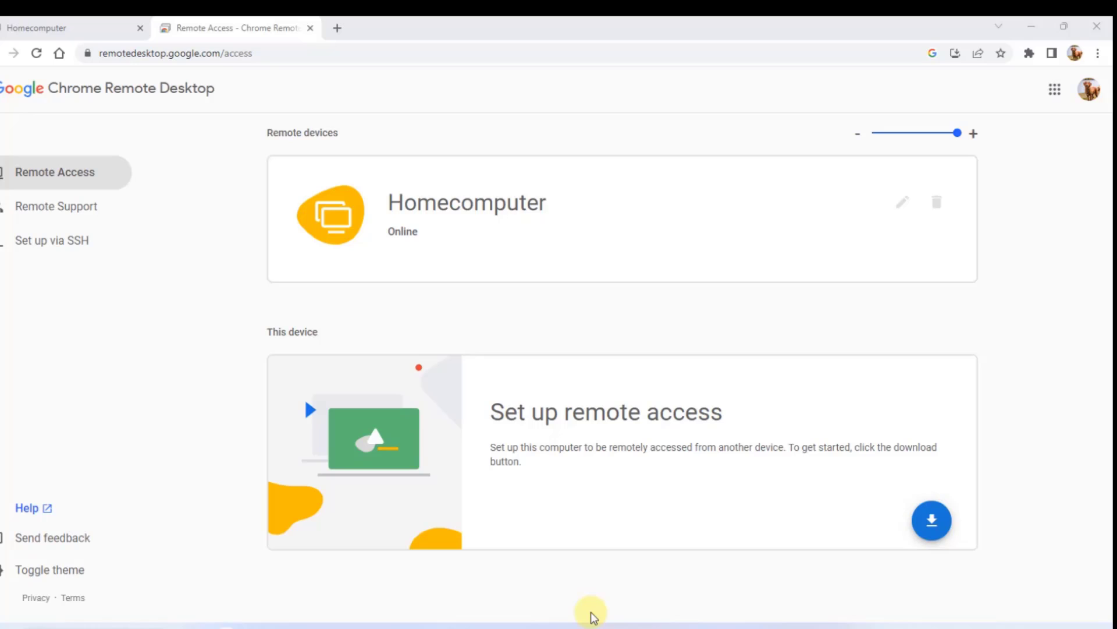
# Step: Switch to Chrome Remote Desktop and go to its Remote Support page
pyautogui.click(259, 53)
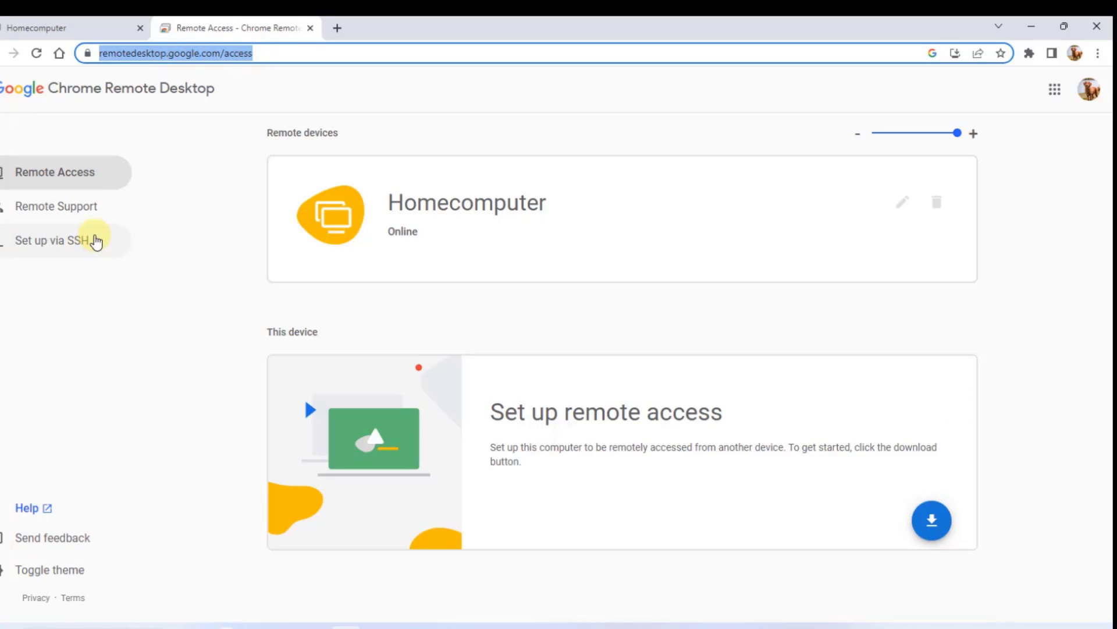
pyautogui.click(73, 210)
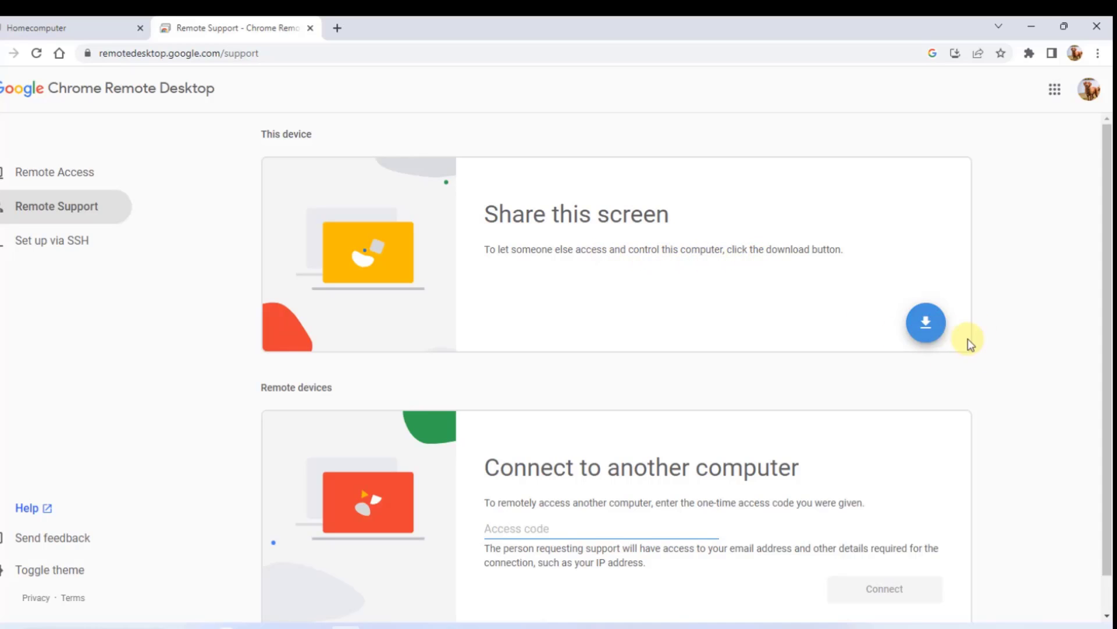
# Step: Start the screen-sharing download and add the Chrome Remote Desktop extension to Chrome
pyautogui.click(930, 319)
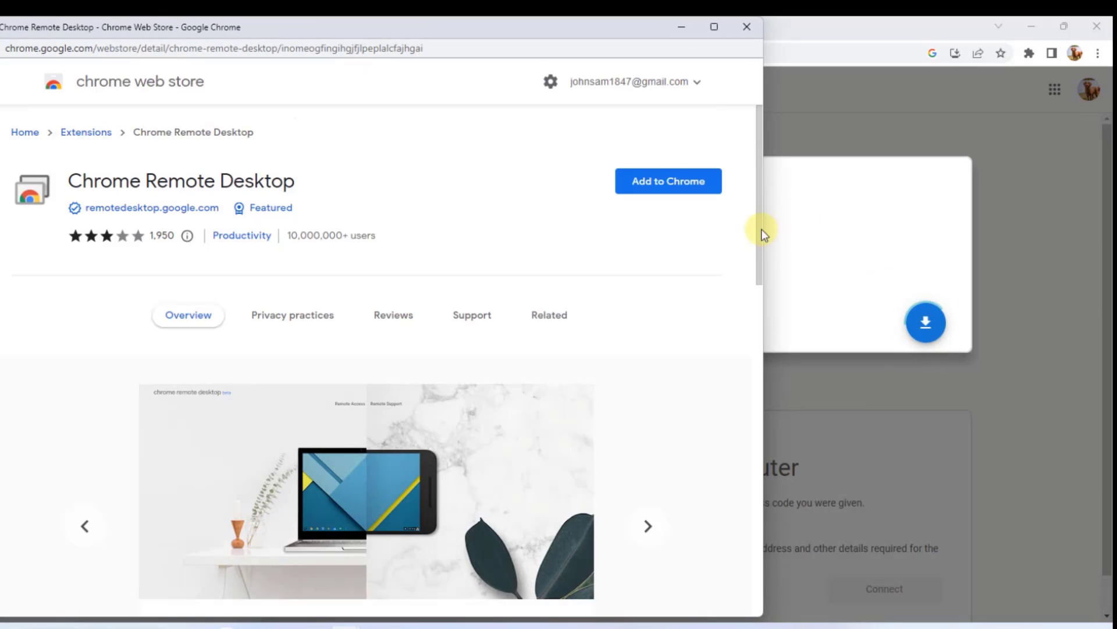
pyautogui.click(674, 191)
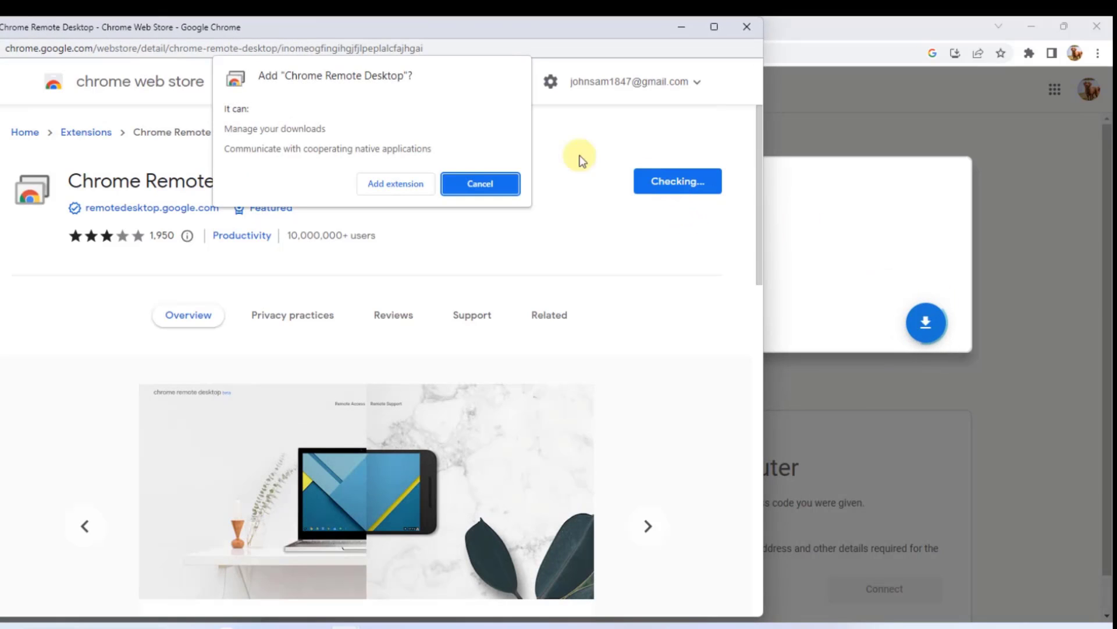
pyautogui.click(398, 183)
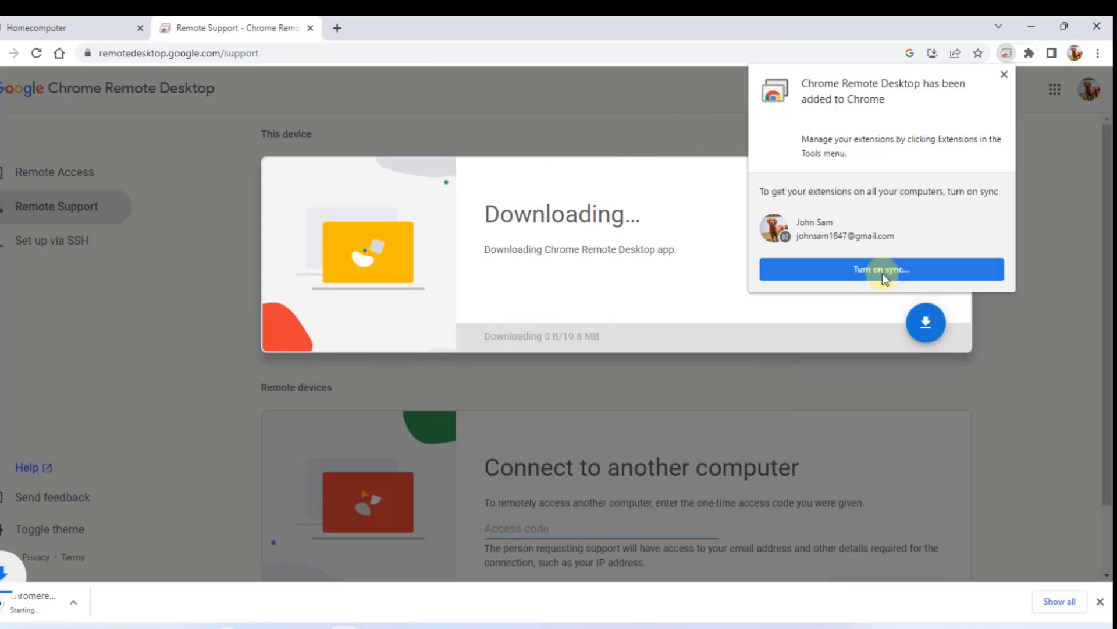
# Step: Dismiss the sync prompt and run the downloaded .msi host installer
pyautogui.click(883, 271)
pyautogui.press('Escape')
pyautogui.click(128, 601)
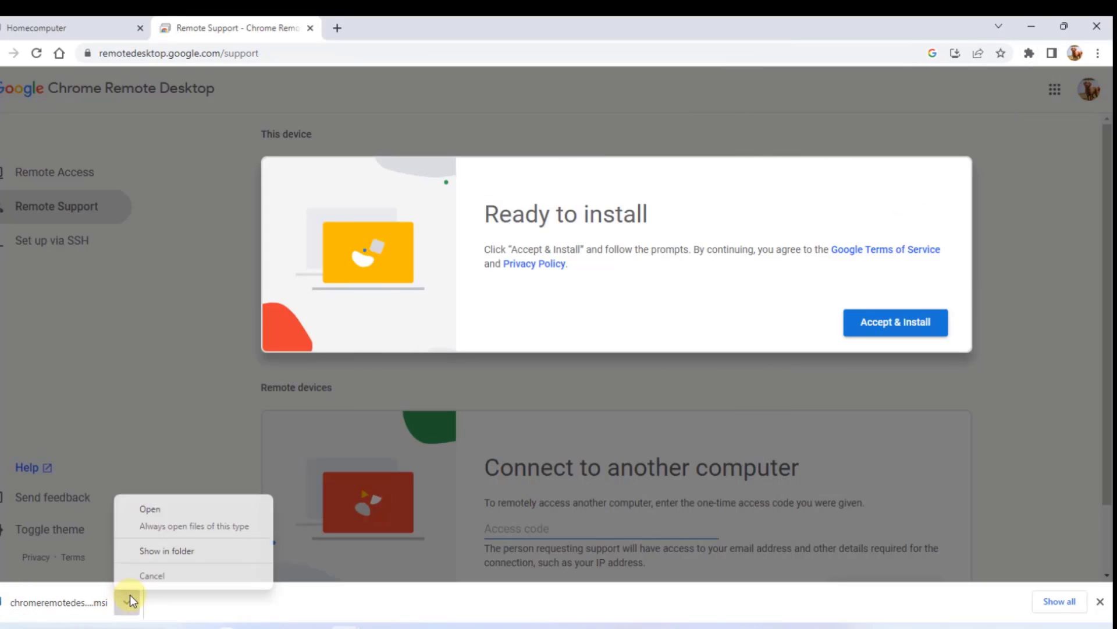
pyautogui.click(170, 509)
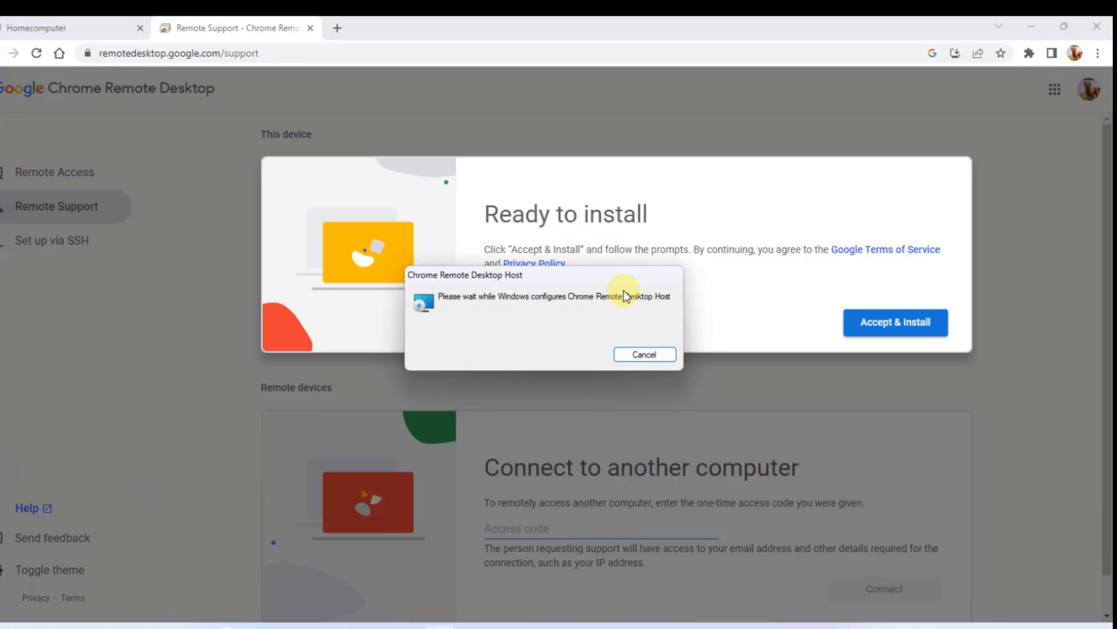
# Step: Reload the support page, generate a one-time access code, then cancel it
pyautogui.click(34, 54)
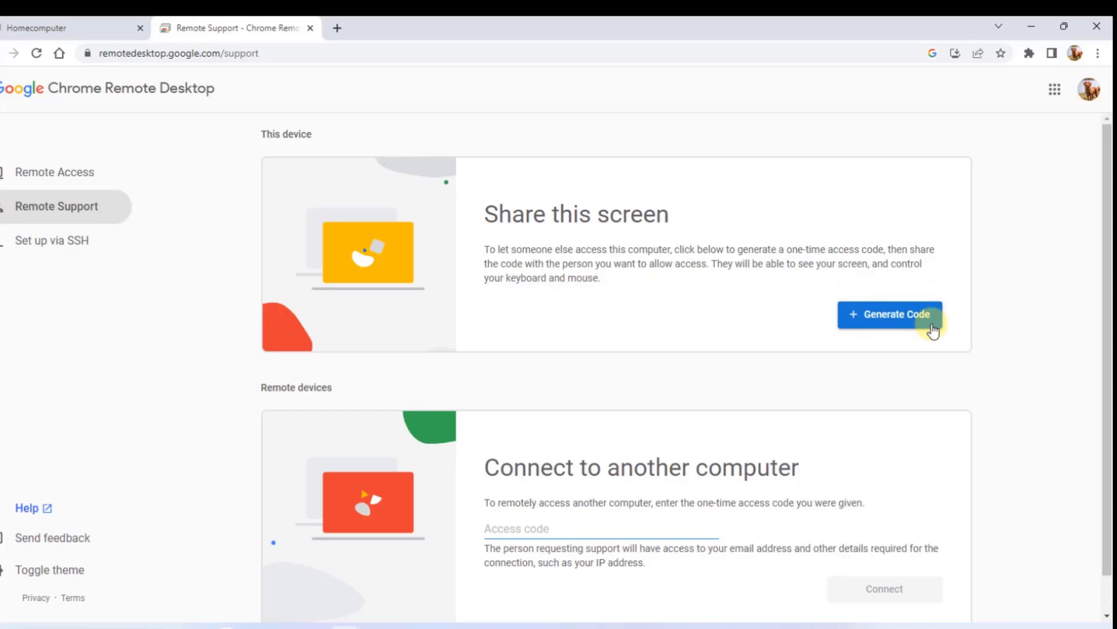
pyautogui.click(883, 320)
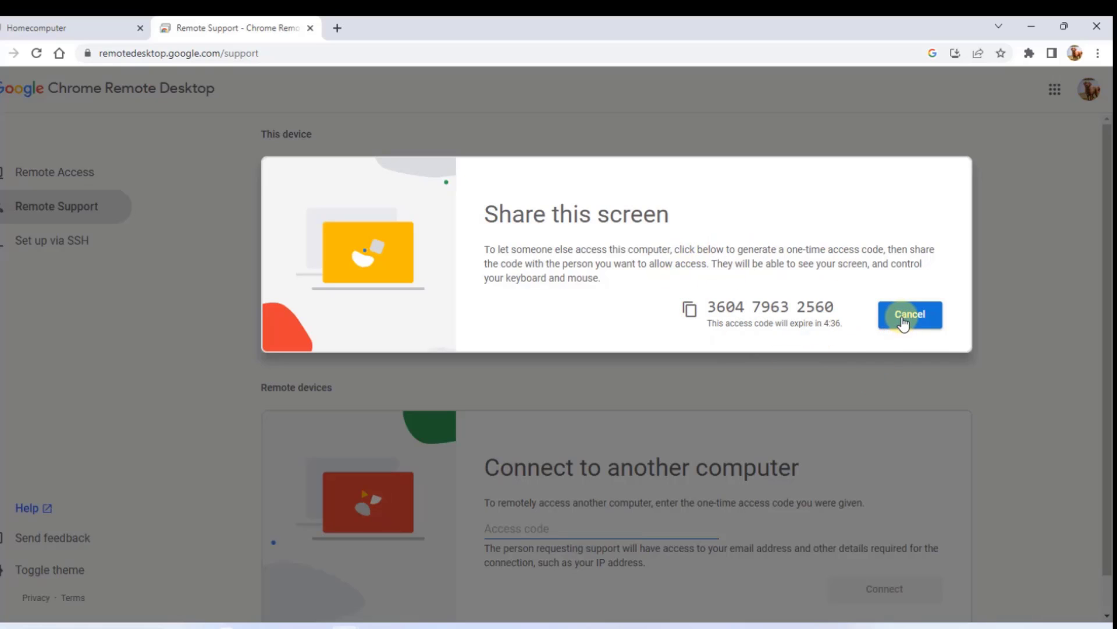
pyautogui.click(903, 323)
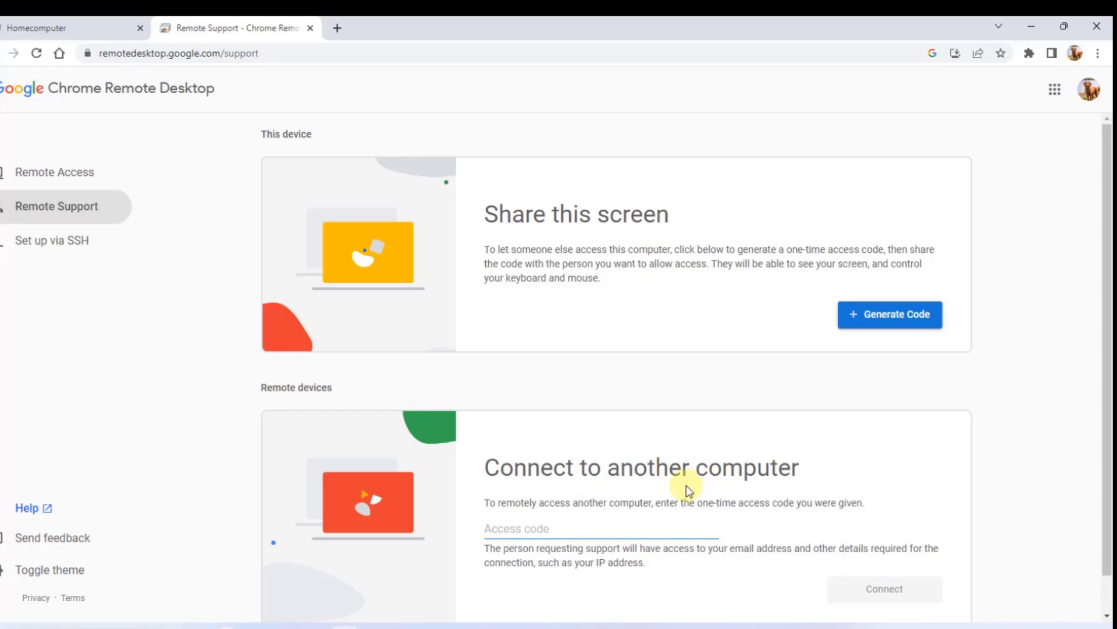
# Step: Paste the one-time access code into the Connect to another computer field
pyautogui.rightClick(556, 526)
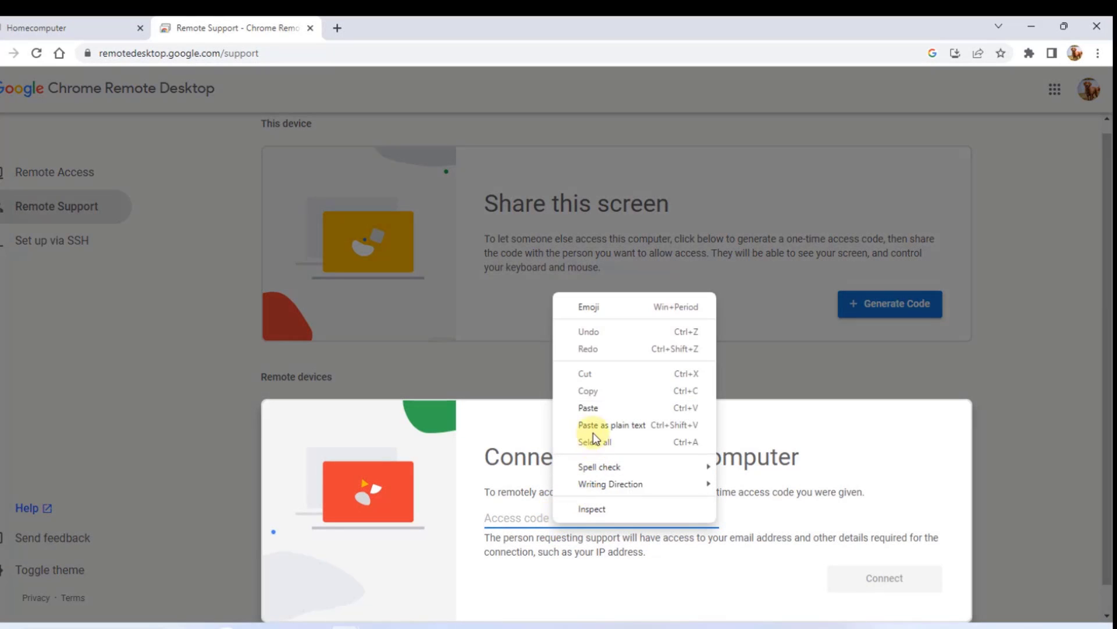
pyautogui.click(592, 411)
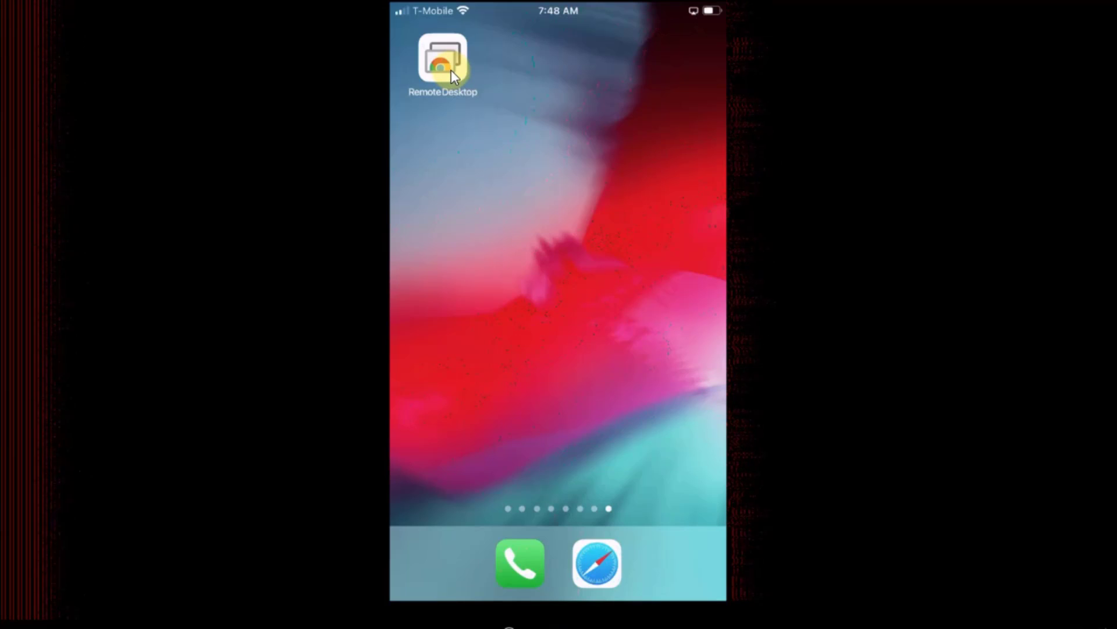
# Step: Launch Remote Desktop on the iPhone to view the PC, then close its session menu
pyautogui.click(452, 70)
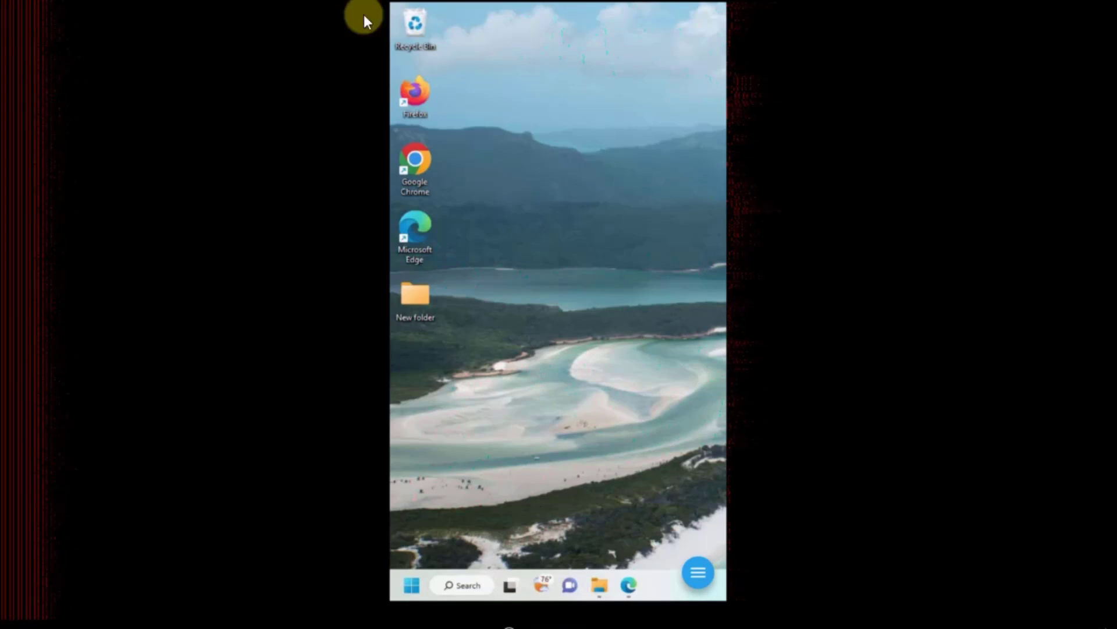
pyautogui.click(701, 572)
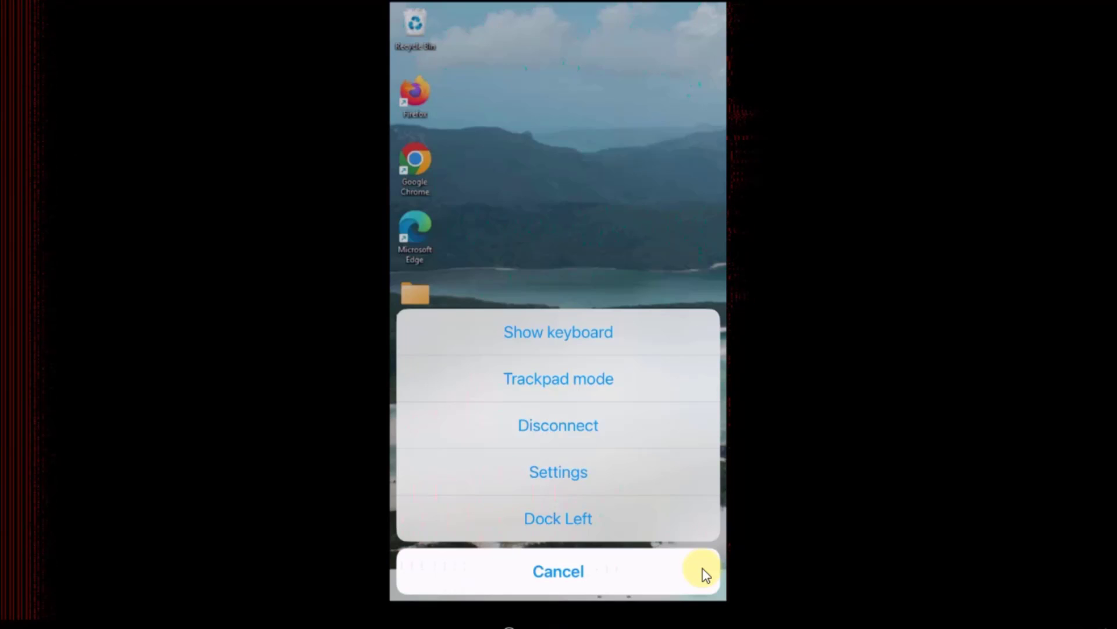
pyautogui.click(705, 572)
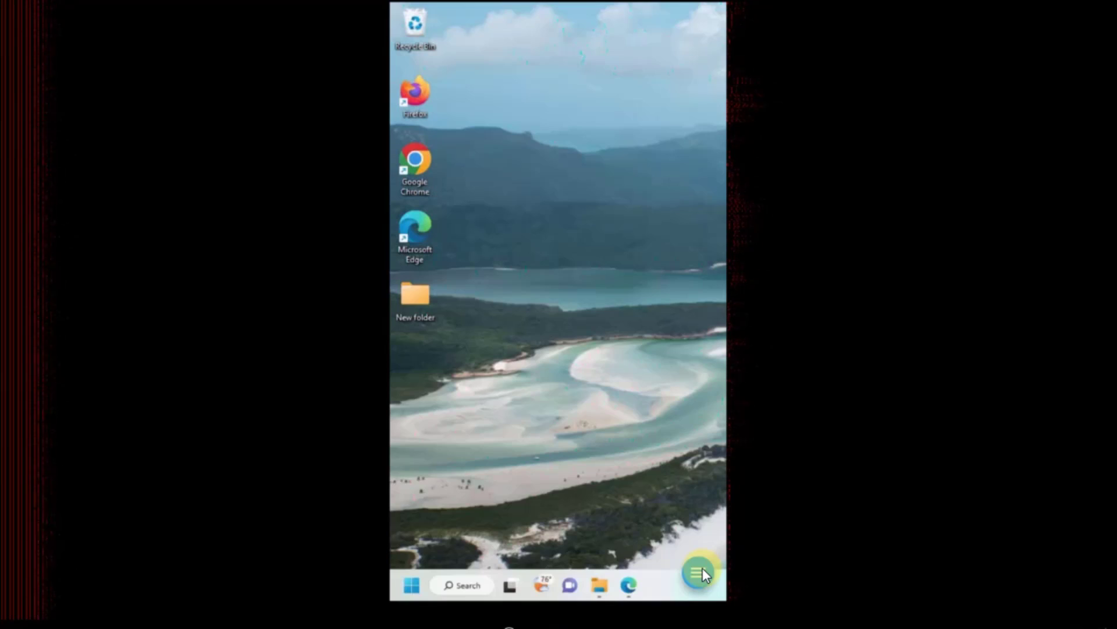